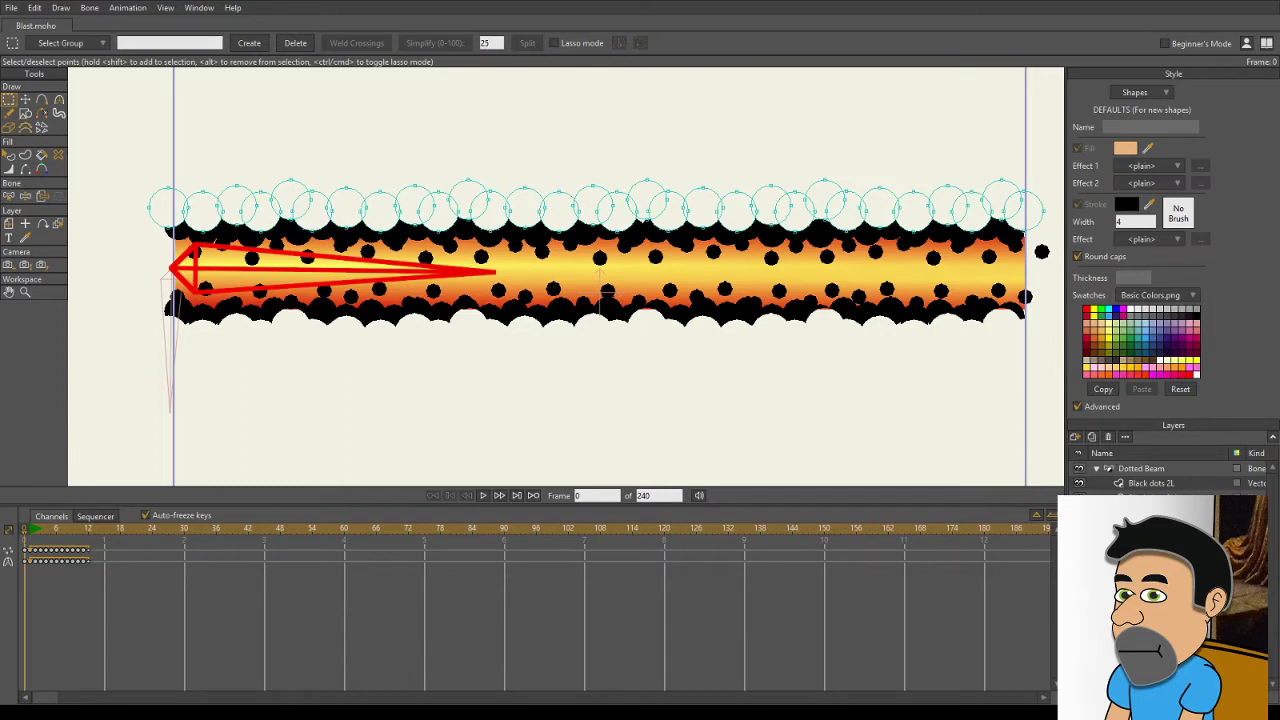
- Select the beam shape to check its Gradient fill, then deselect it
{"action": "left_click", "coordinate": [587, 268]}
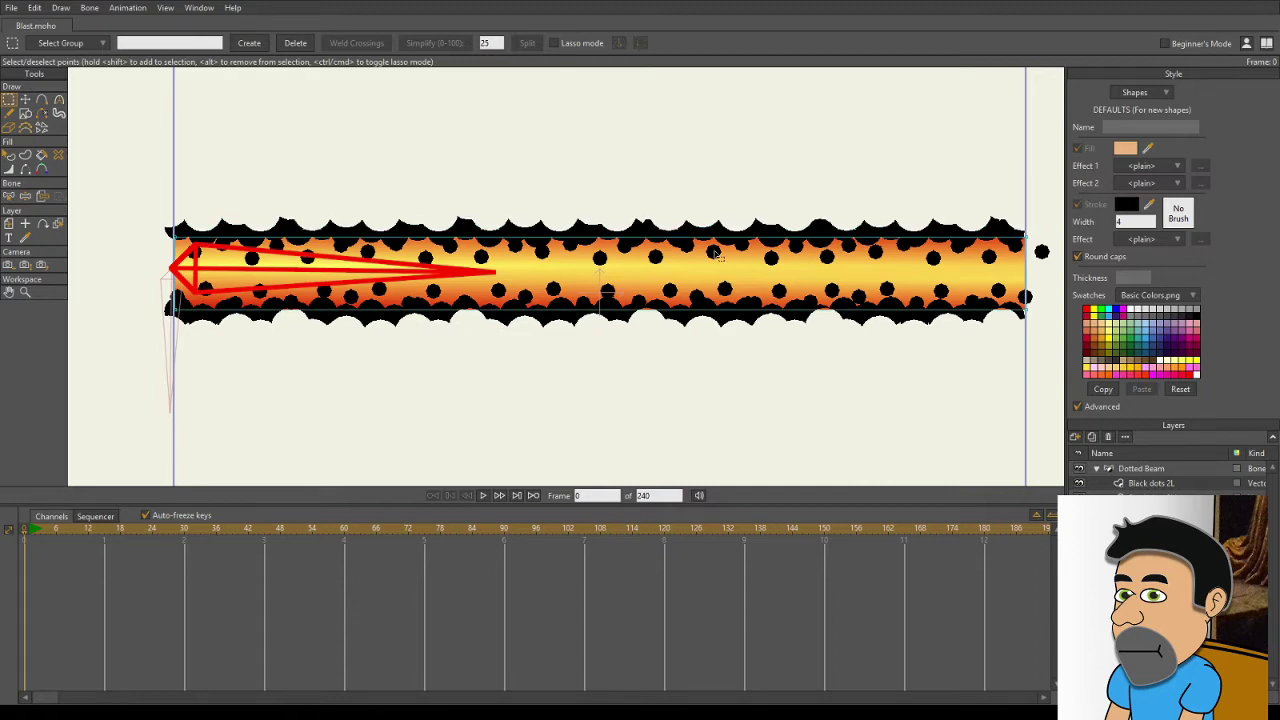
{"action": "key", "text": "q"}
{"action": "left_click", "coordinate": [575, 272]}
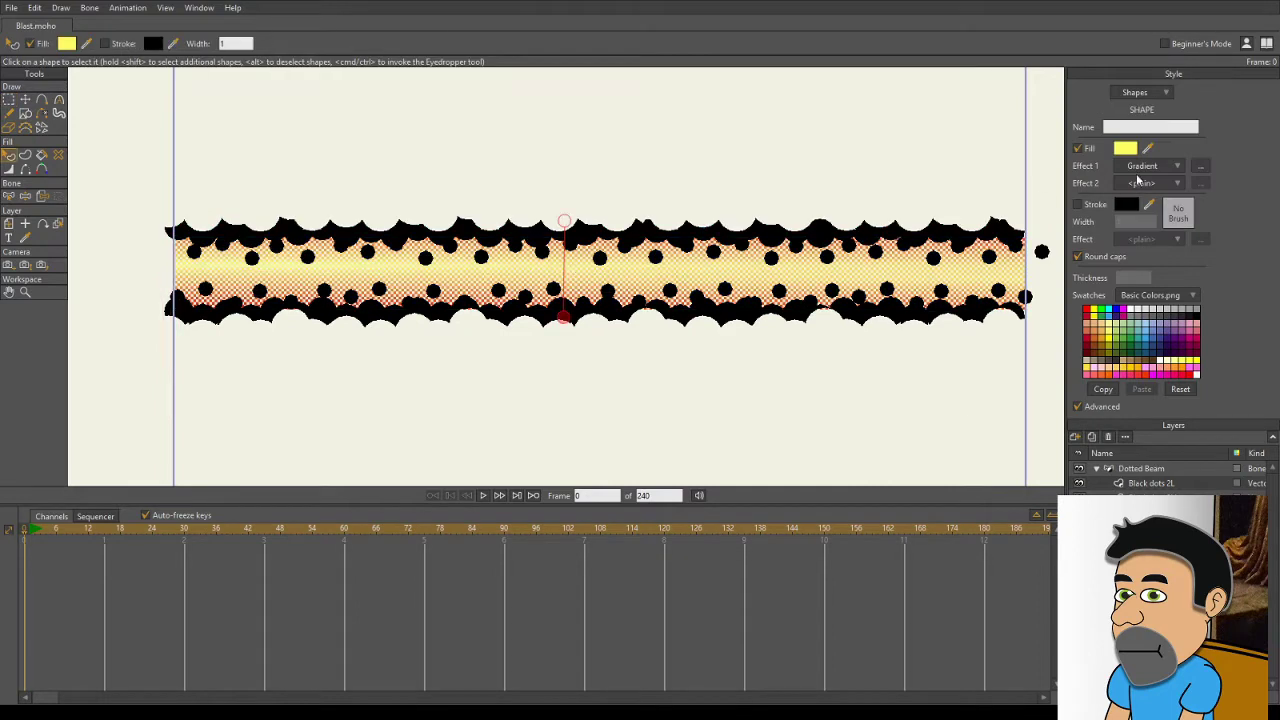
{"action": "left_click", "coordinate": [685, 421]}
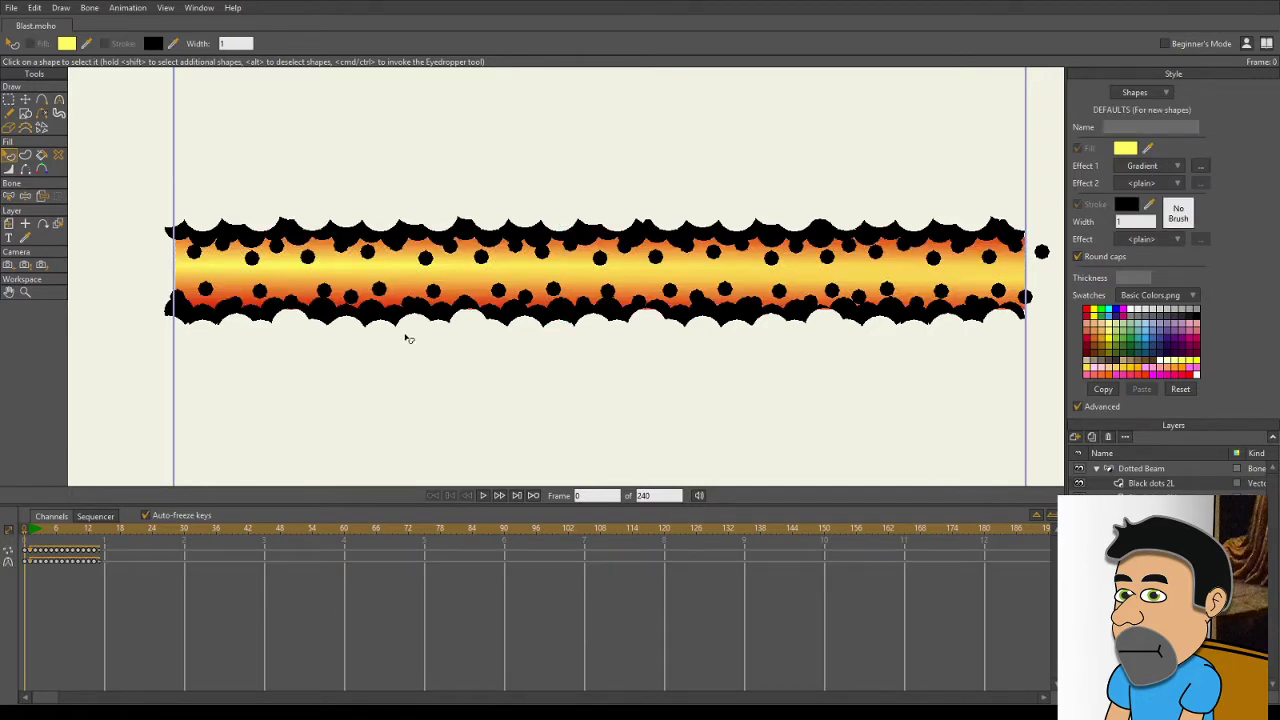
- Play the Blast animation and step through frames with Transform Points active
{"action": "key", "text": "ctrl+space"}
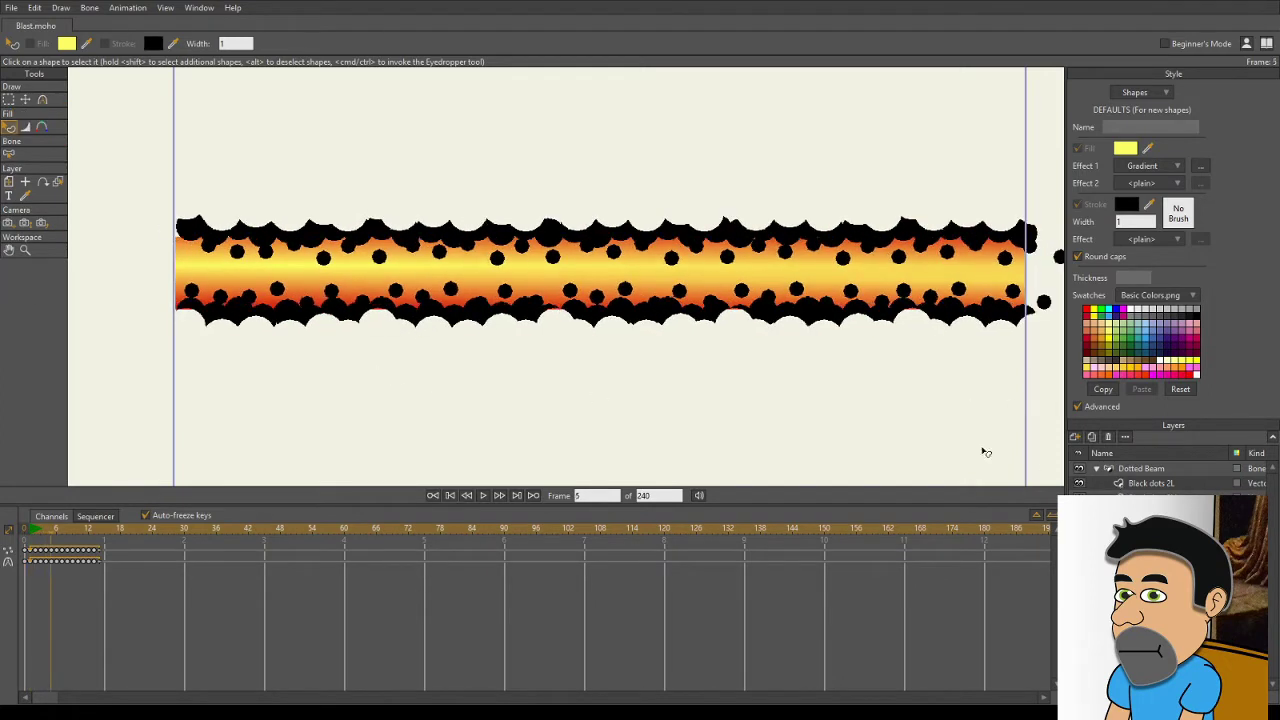
{"action": "left_click", "coordinate": [25, 99]}
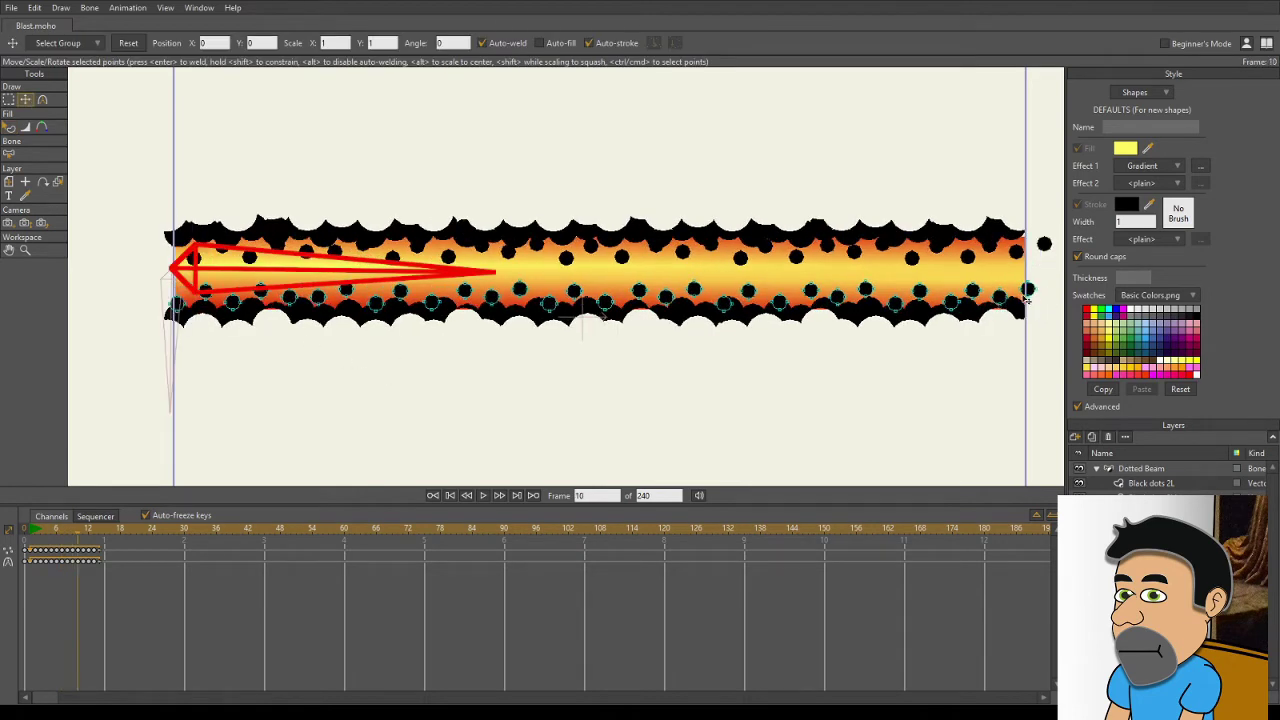
{"action": "key", "text": "ctrl+Right"}
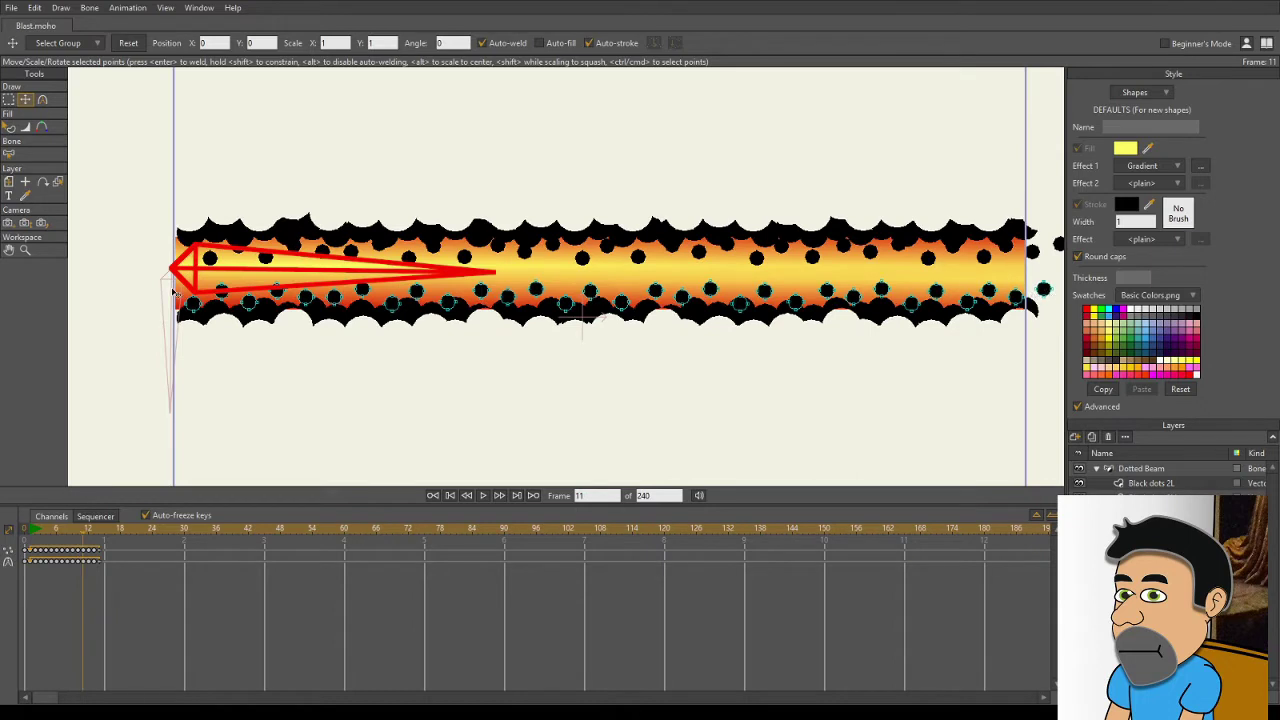
{"action": "key", "text": "ctrl+Right"}
{"action": "key", "text": "ctrl+Right"}
{"action": "key", "text": "ctrl+Right"}
{"action": "key", "text": "ctrl+Right"}
{"action": "key", "text": "ctrl+Right"}
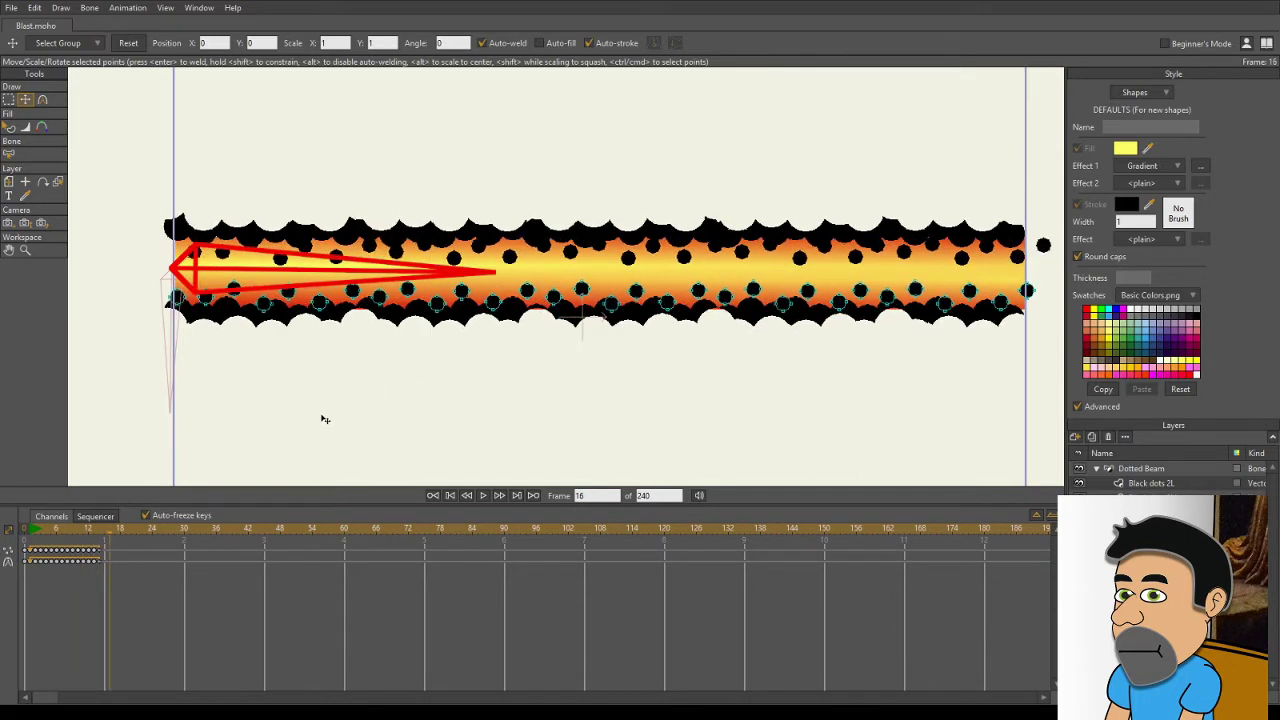
{"action": "key", "text": "space"}
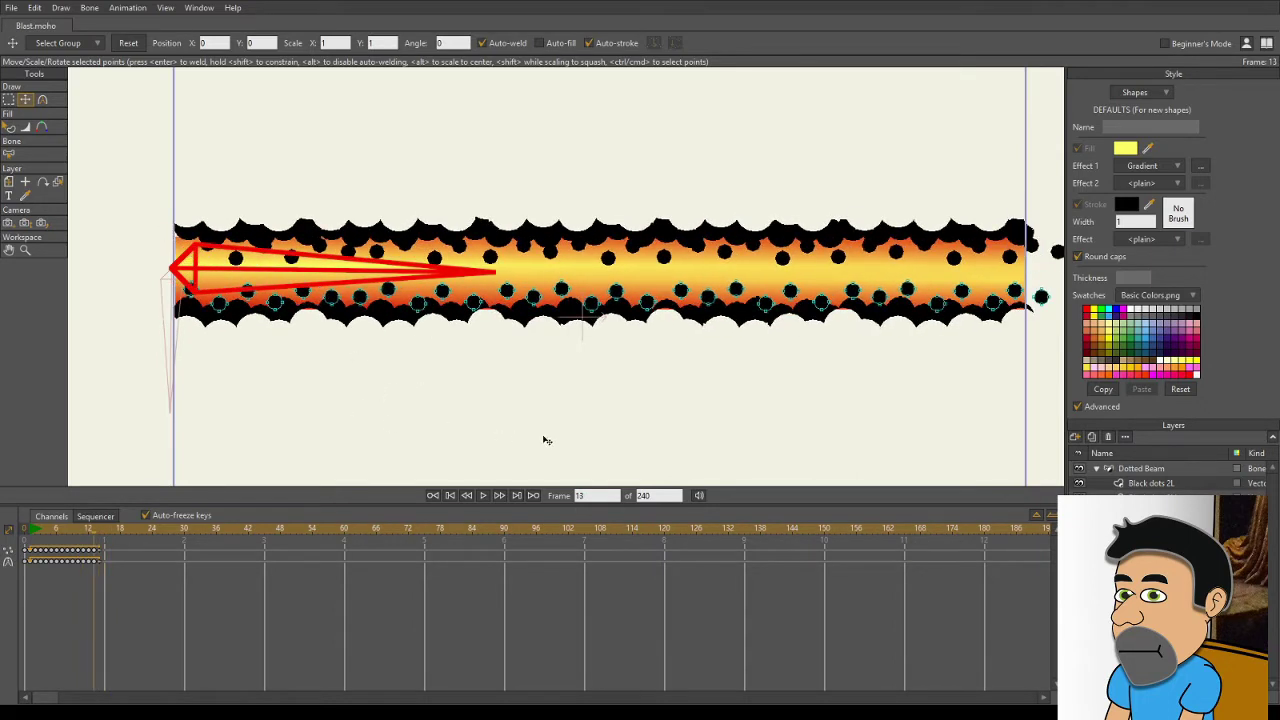
- Nudge the top row of circles up above the beam and step ahead to frame 8
{"action": "left_click", "coordinate": [1136, 492]}
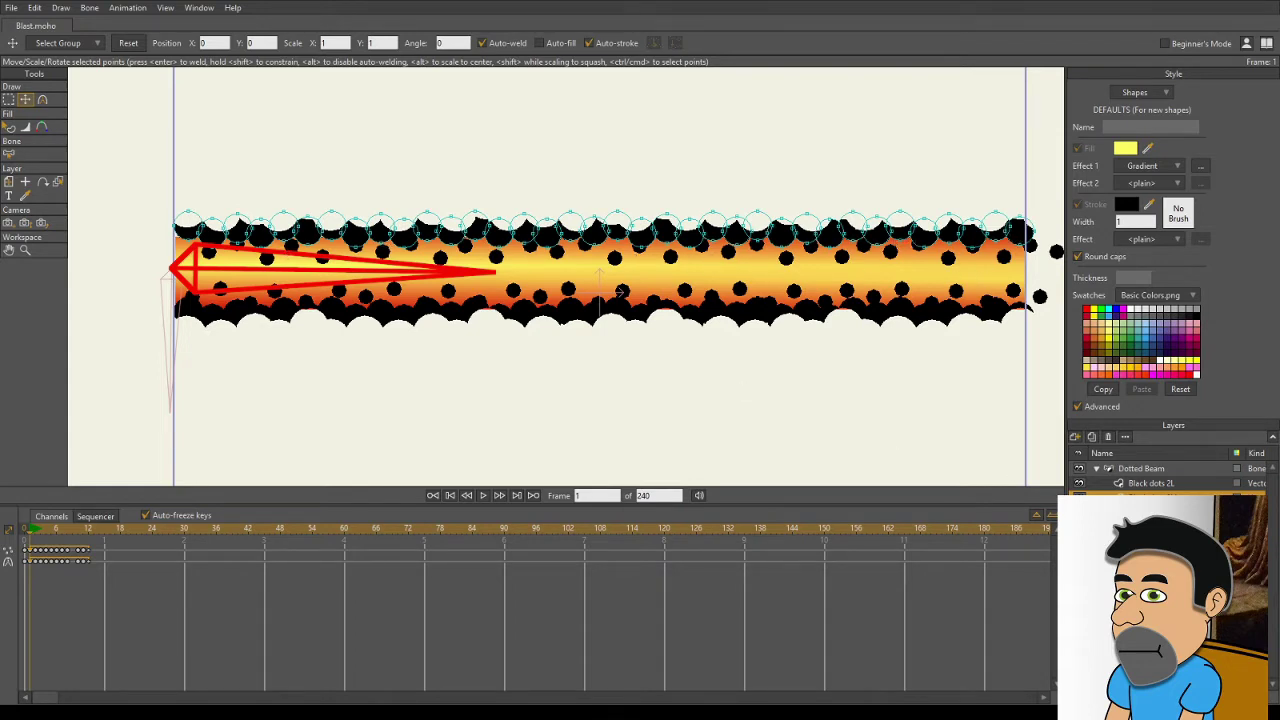
{"action": "key", "text": "shift+Up"}
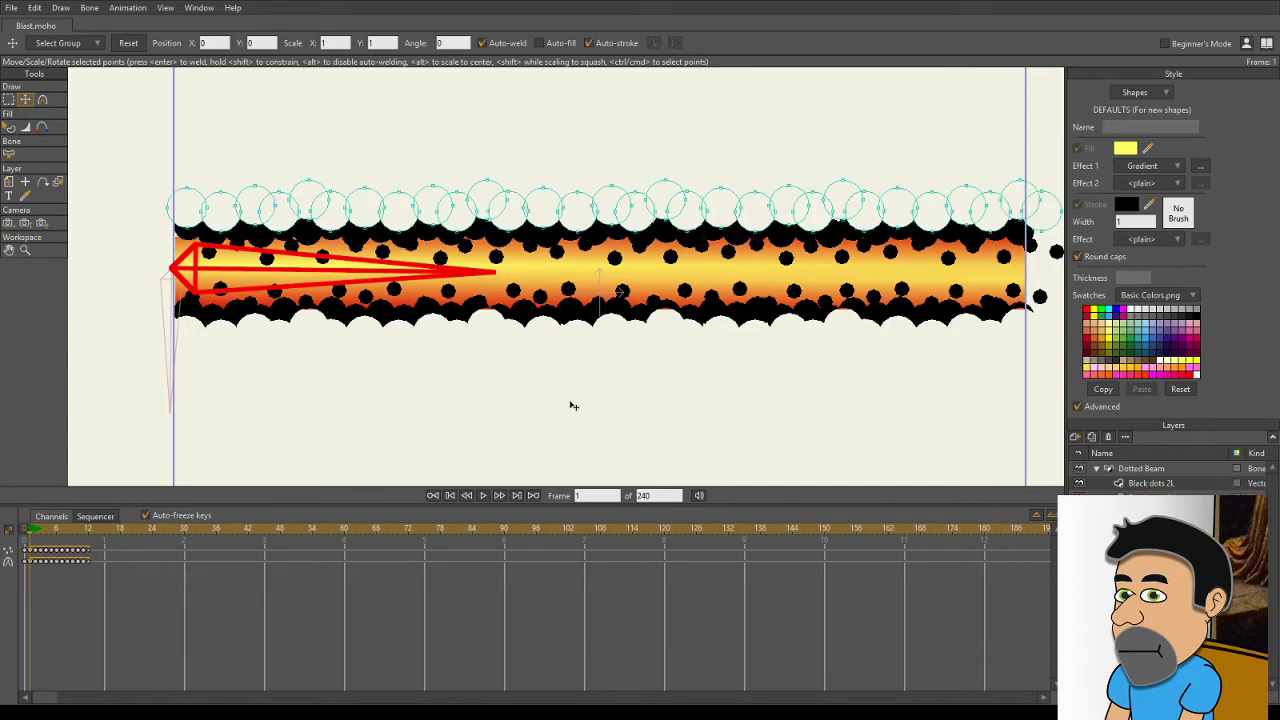
{"action": "key", "text": "ctrl+Right"}
{"action": "key", "text": "ctrl+Right"}
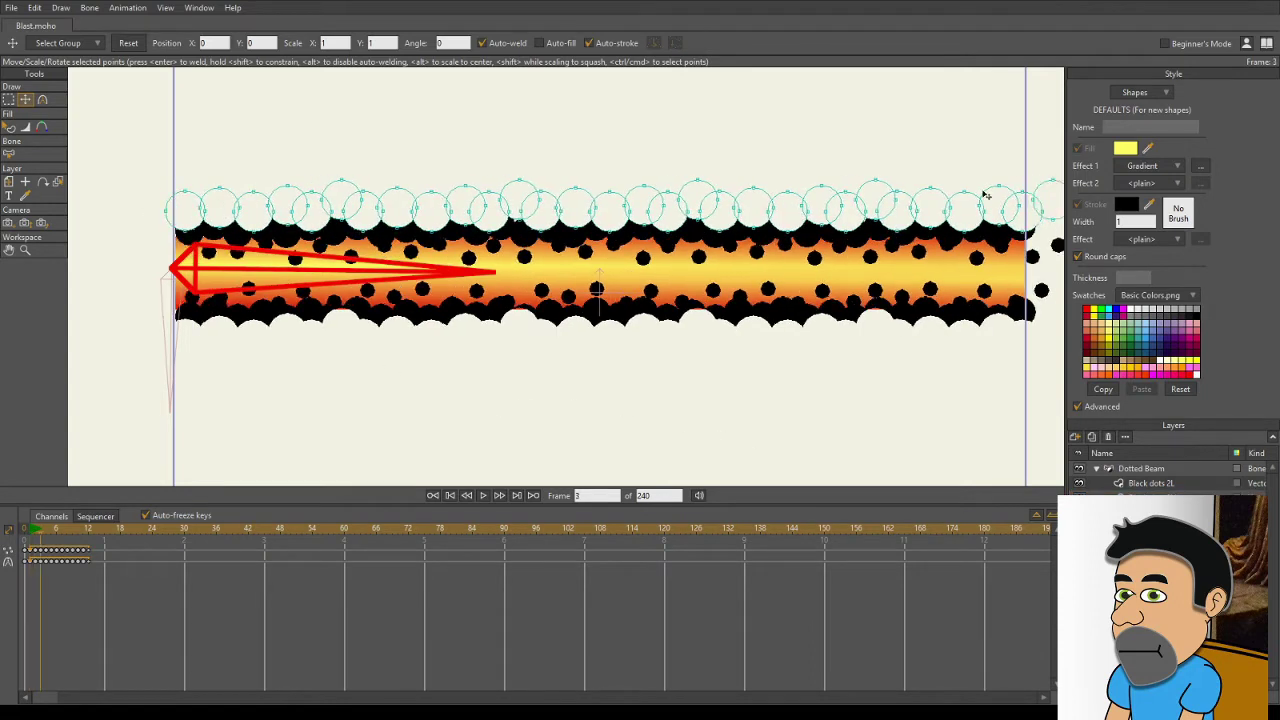
{"action": "key", "text": "ctrl+Right"}
{"action": "key", "text": "ctrl+Right"}
{"action": "key", "text": "ctrl+Right"}
{"action": "key", "text": "ctrl+Right"}
{"action": "key", "text": "ctrl+Right"}
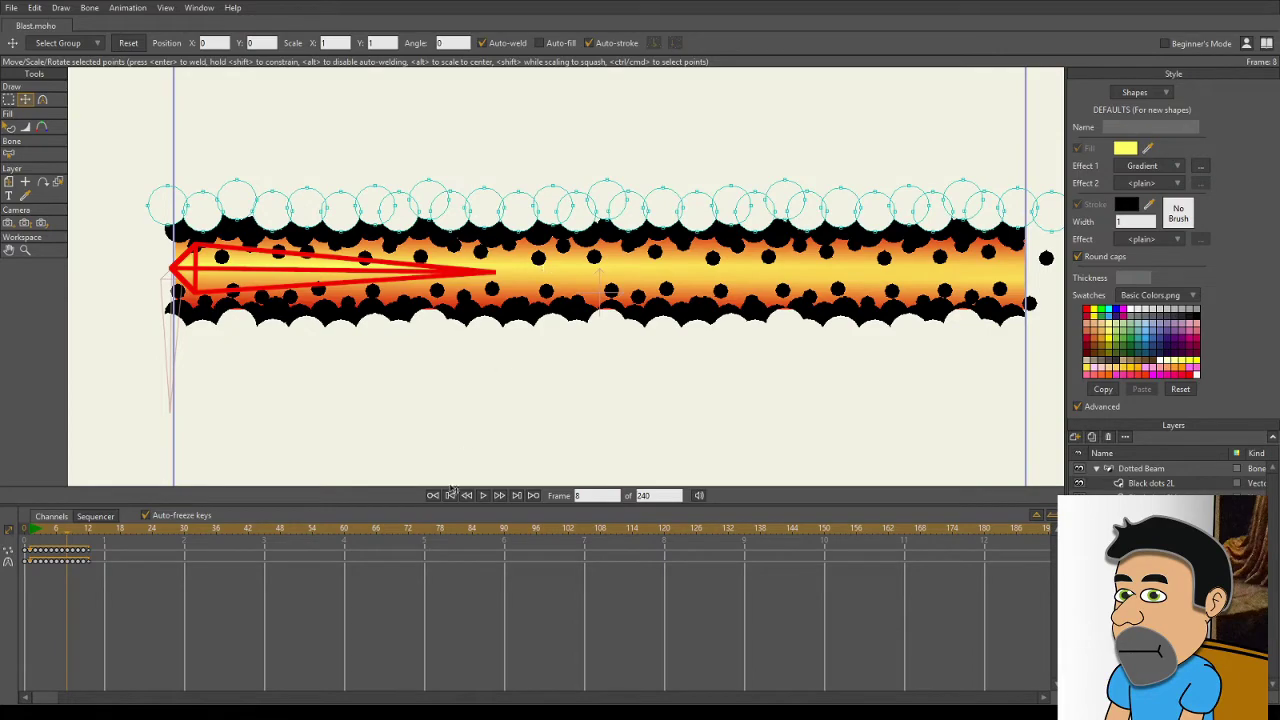
- Play the beam animation, stop it, and rewind to the first frame
{"action": "left_click", "coordinate": [483, 497]}
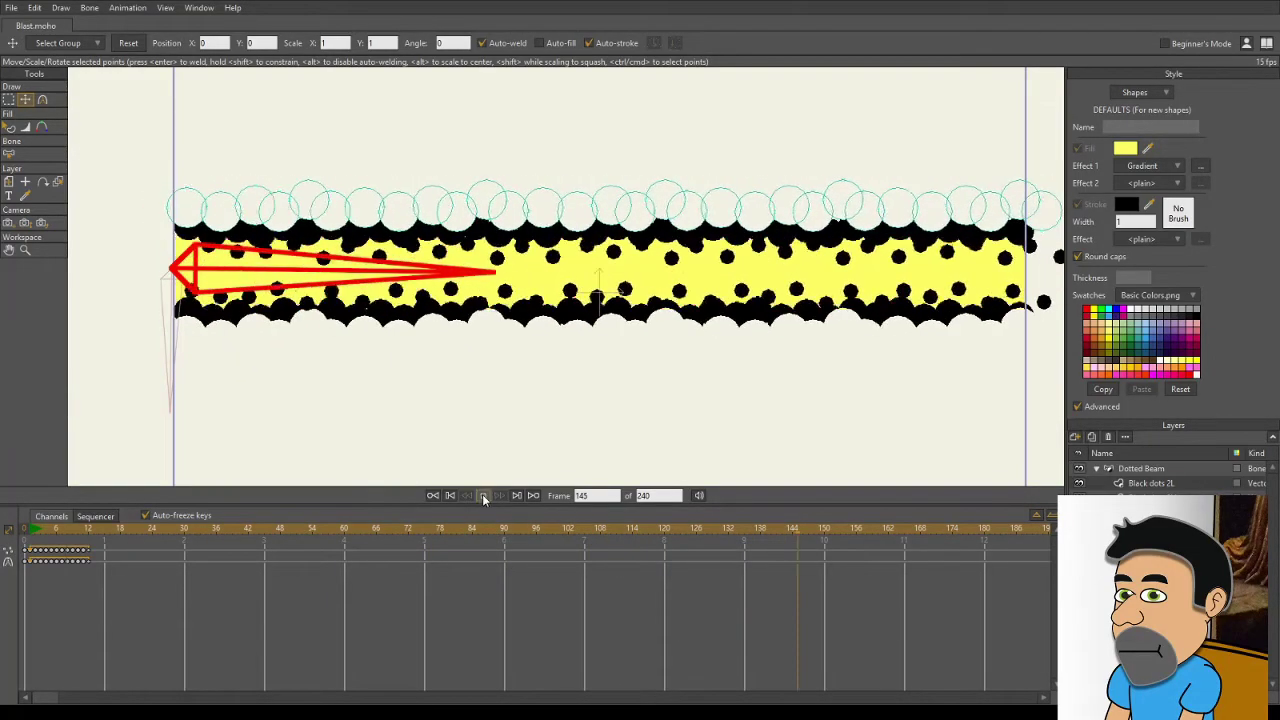
{"action": "left_click", "coordinate": [483, 498]}
{"action": "left_click", "coordinate": [450, 496]}
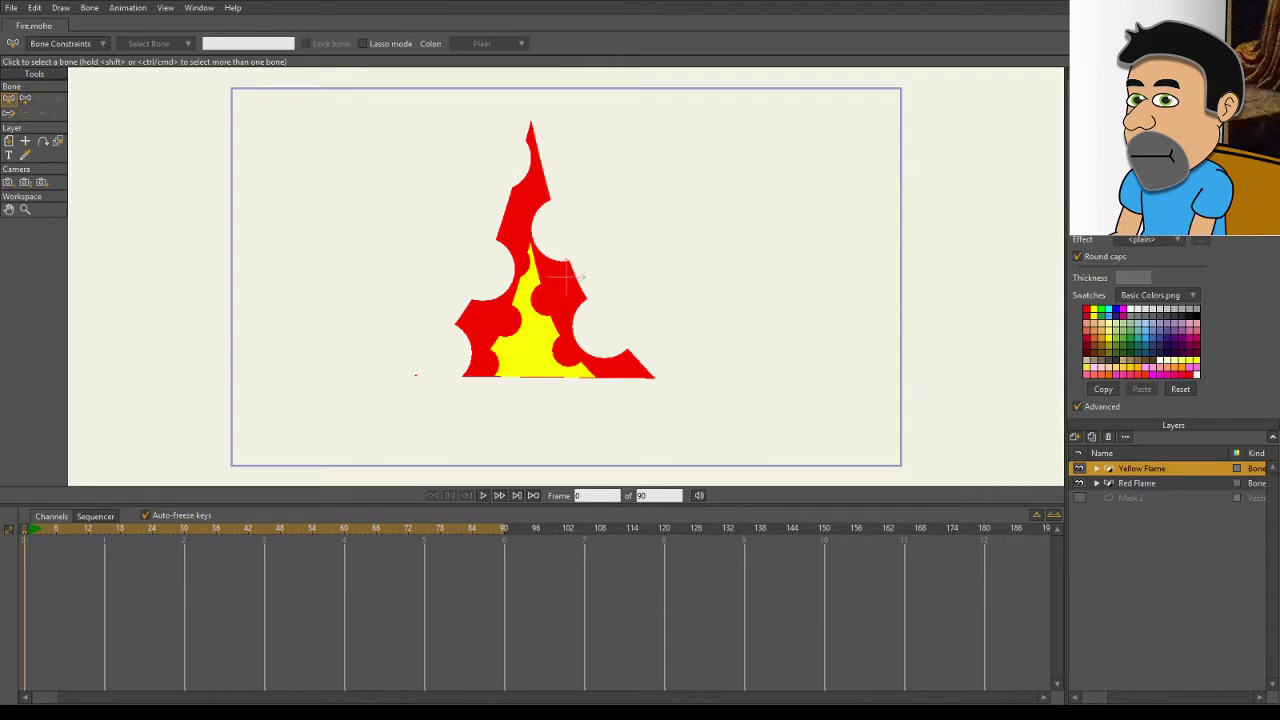
- Expand Red Flame and Yellow Flame, and view each Layer 1 and Red Flame's Mask circles
{"action": "left_click", "coordinate": [1098, 483]}
{"action": "left_click", "coordinate": [1098, 468]}
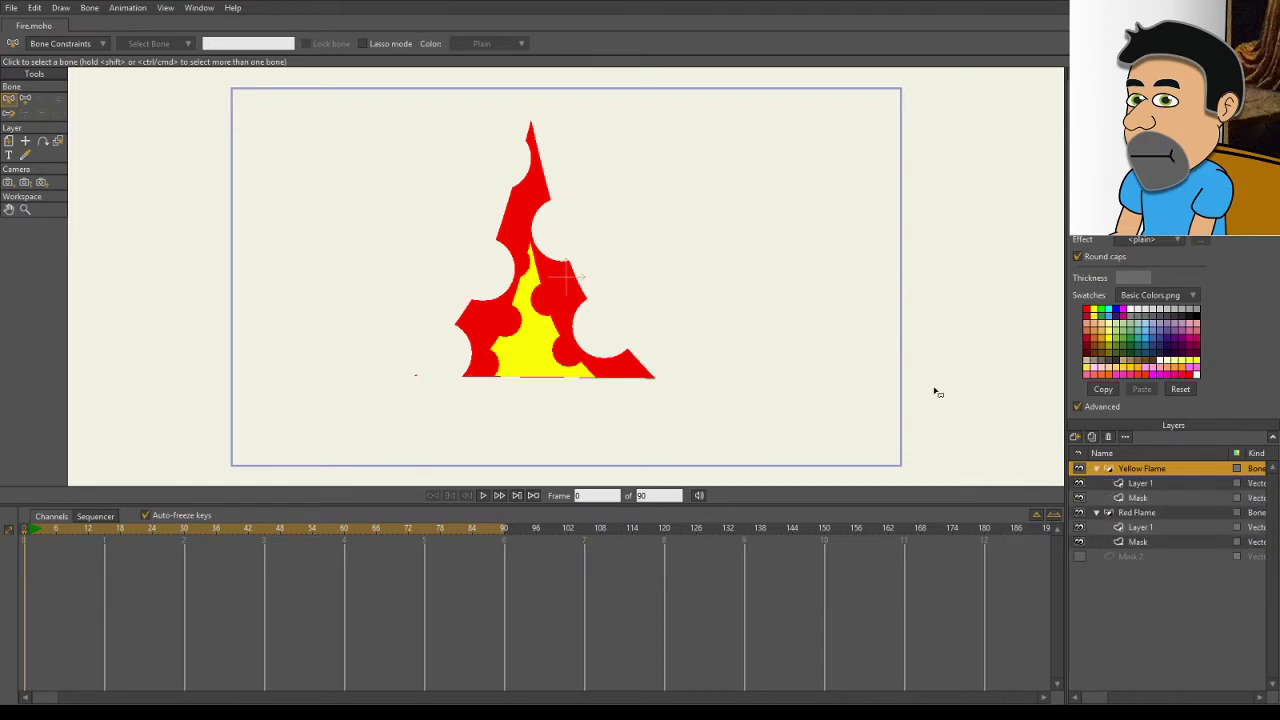
{"action": "left_click", "coordinate": [1138, 483]}
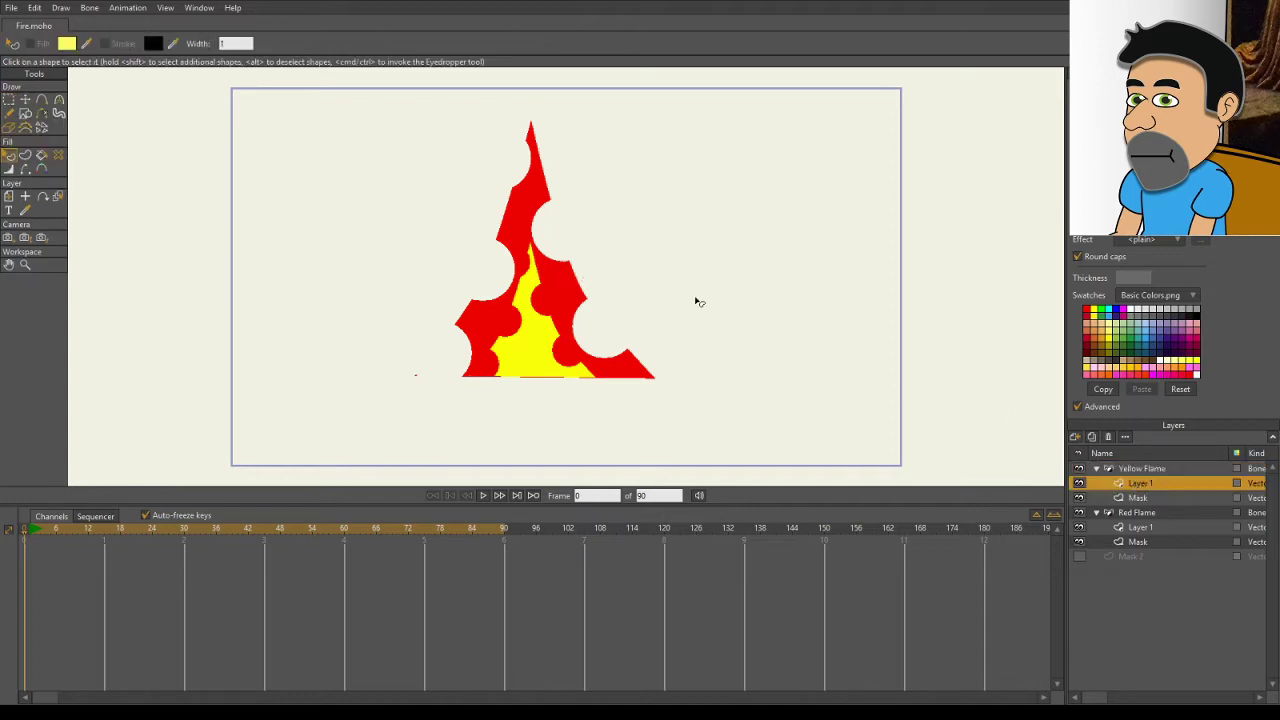
{"action": "key", "text": "t"}
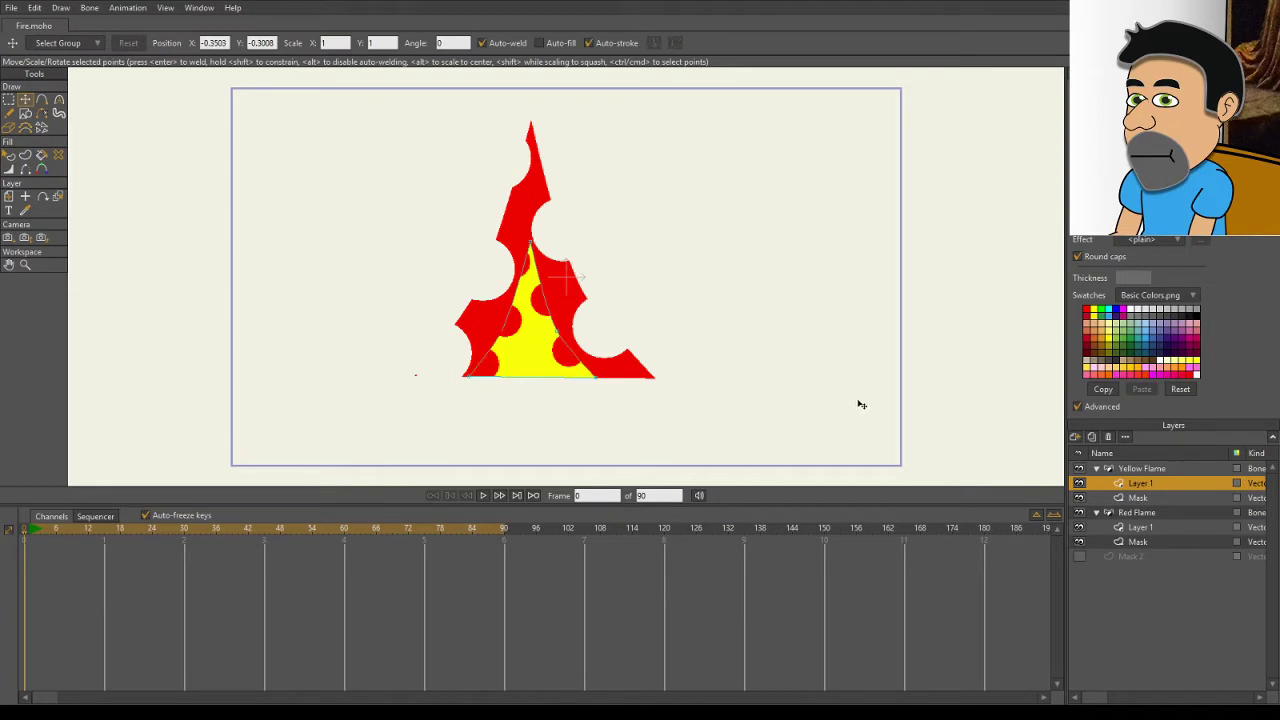
{"action": "left_click", "coordinate": [1141, 528]}
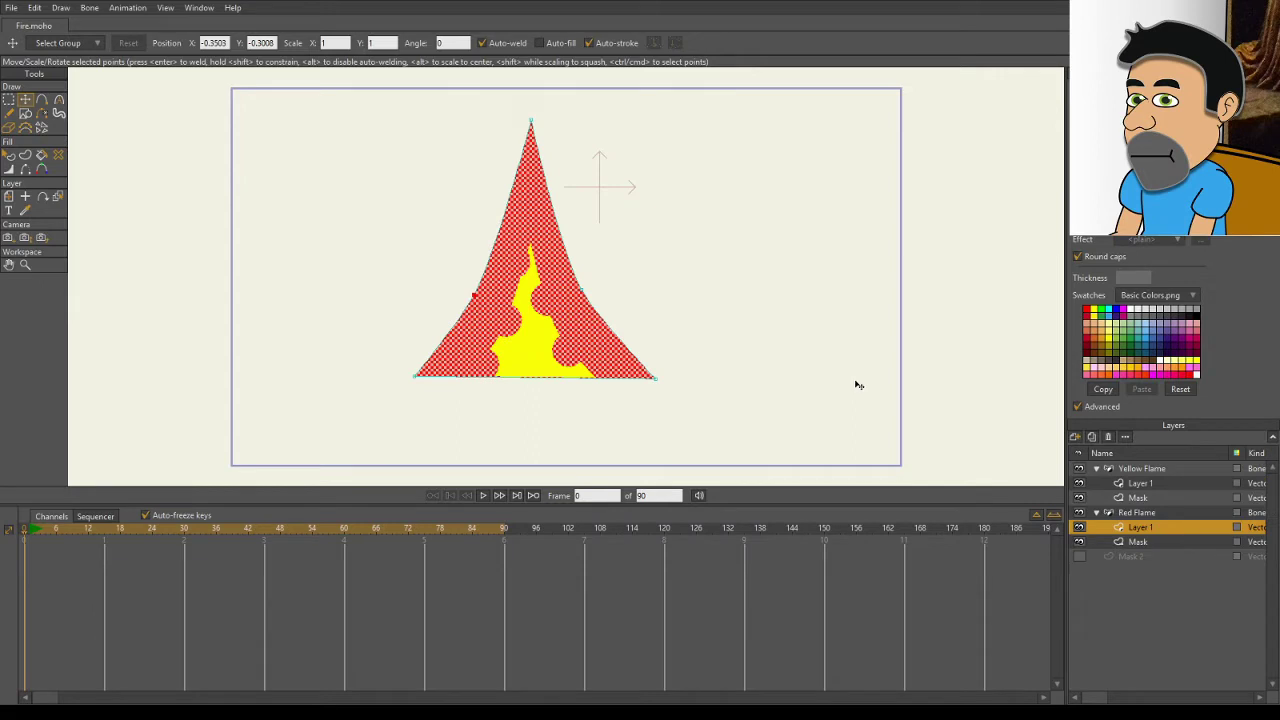
{"action": "left_click", "coordinate": [1141, 542]}
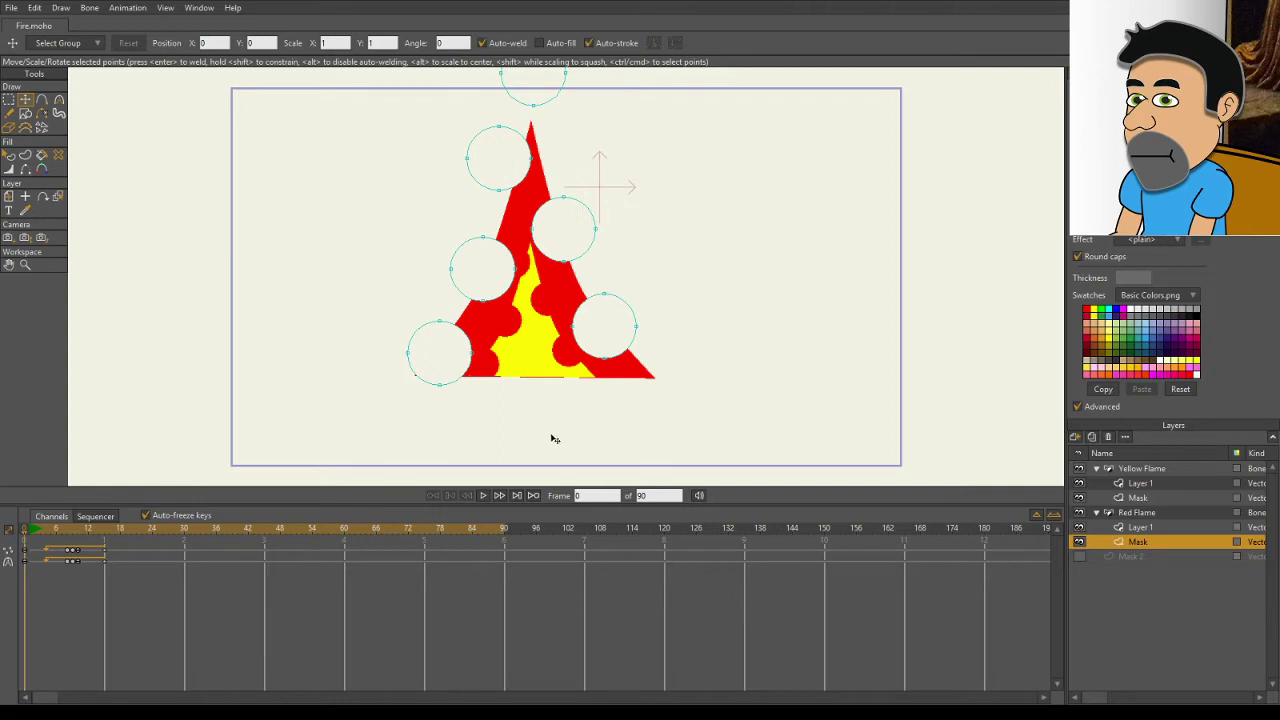
- Play, stop and replay the masked flame animation
{"action": "key", "text": "space"}
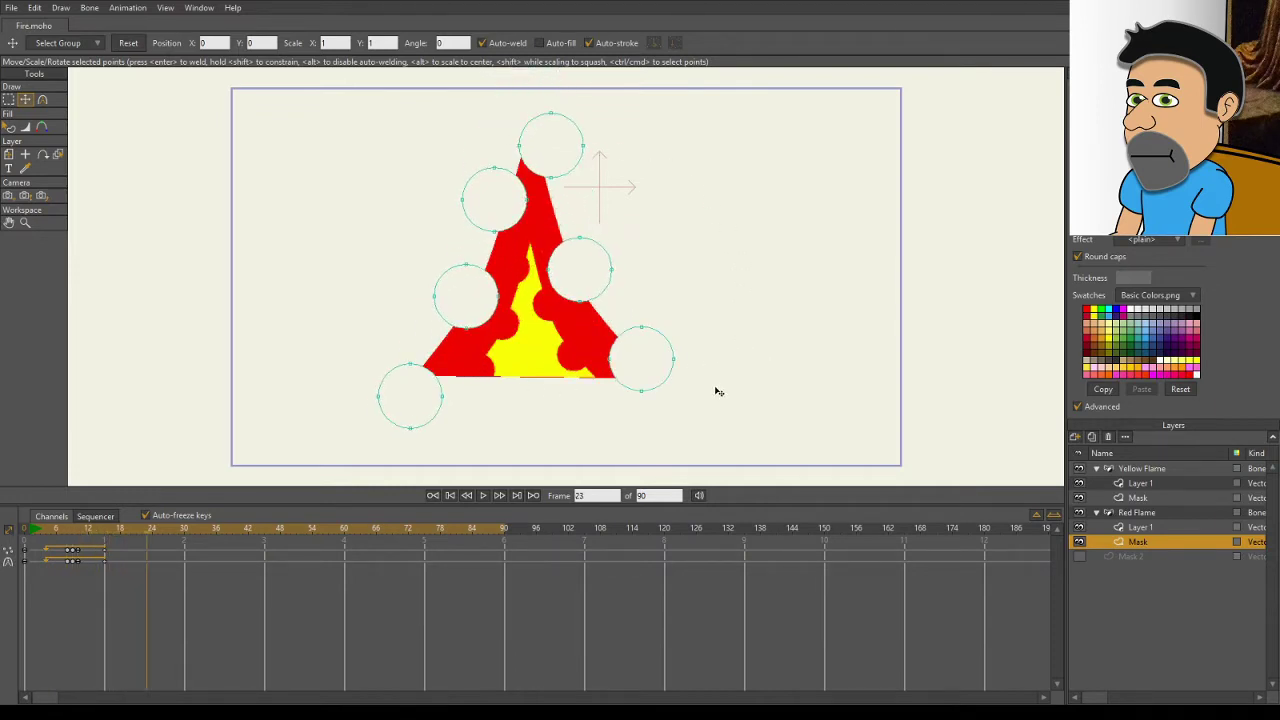
{"action": "left_click", "coordinate": [452, 496]}
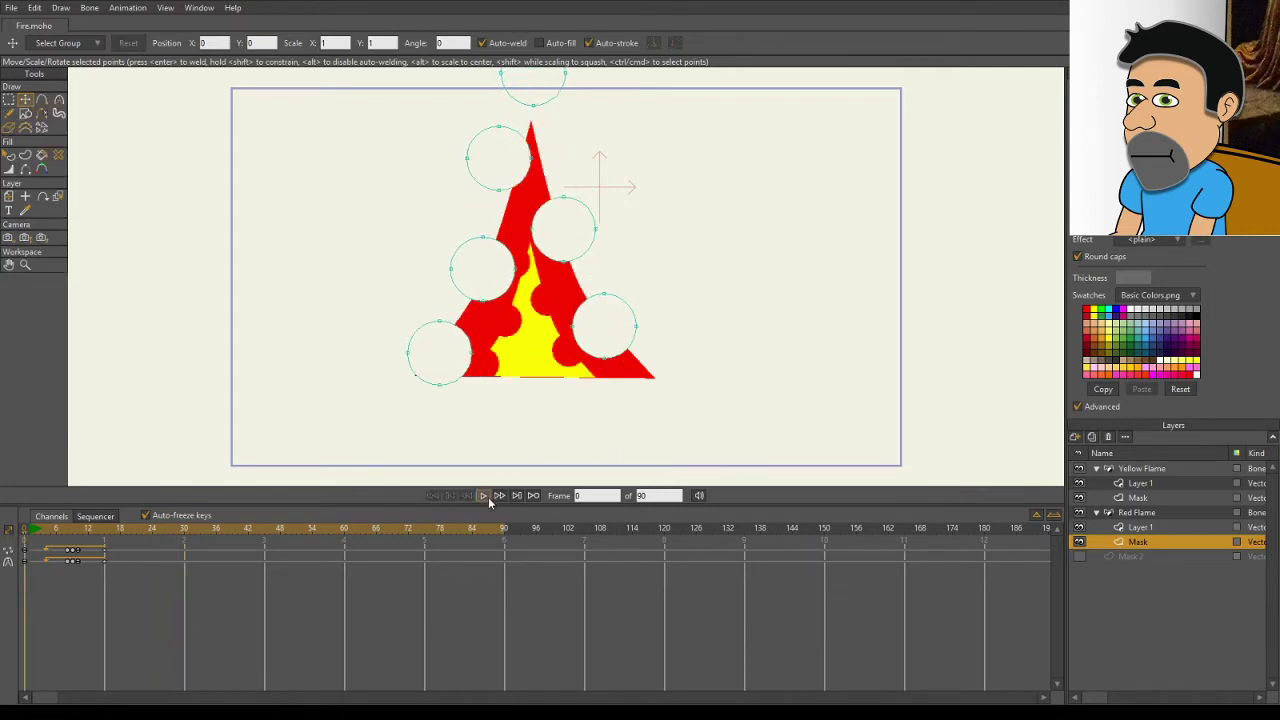
{"action": "left_click", "coordinate": [484, 497]}
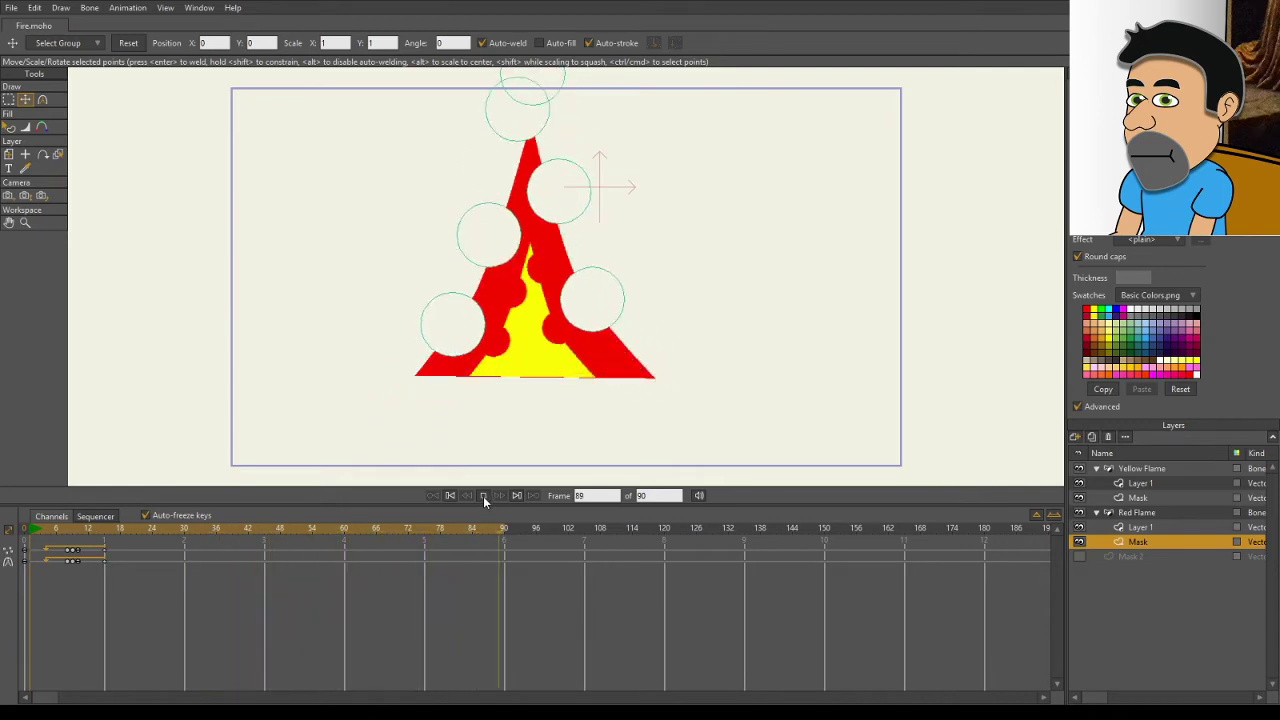
{"action": "left_click", "coordinate": [483, 496]}
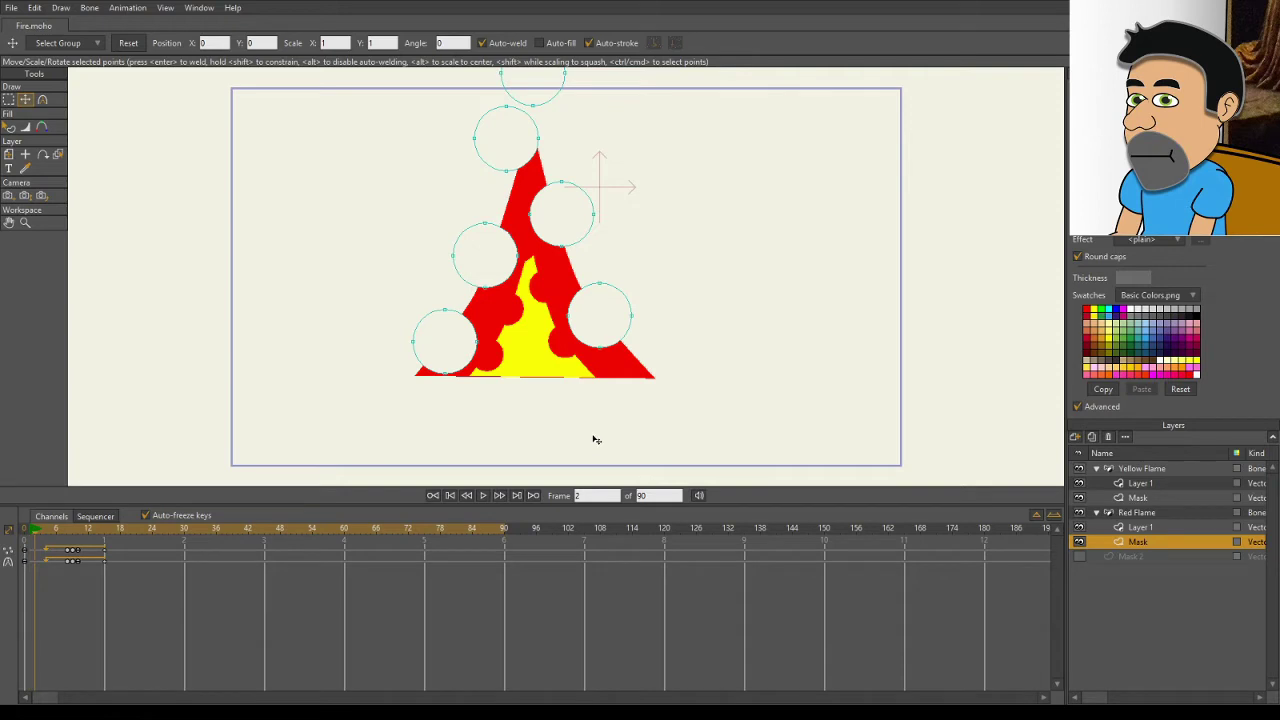
{"action": "left_click", "coordinate": [483, 496]}
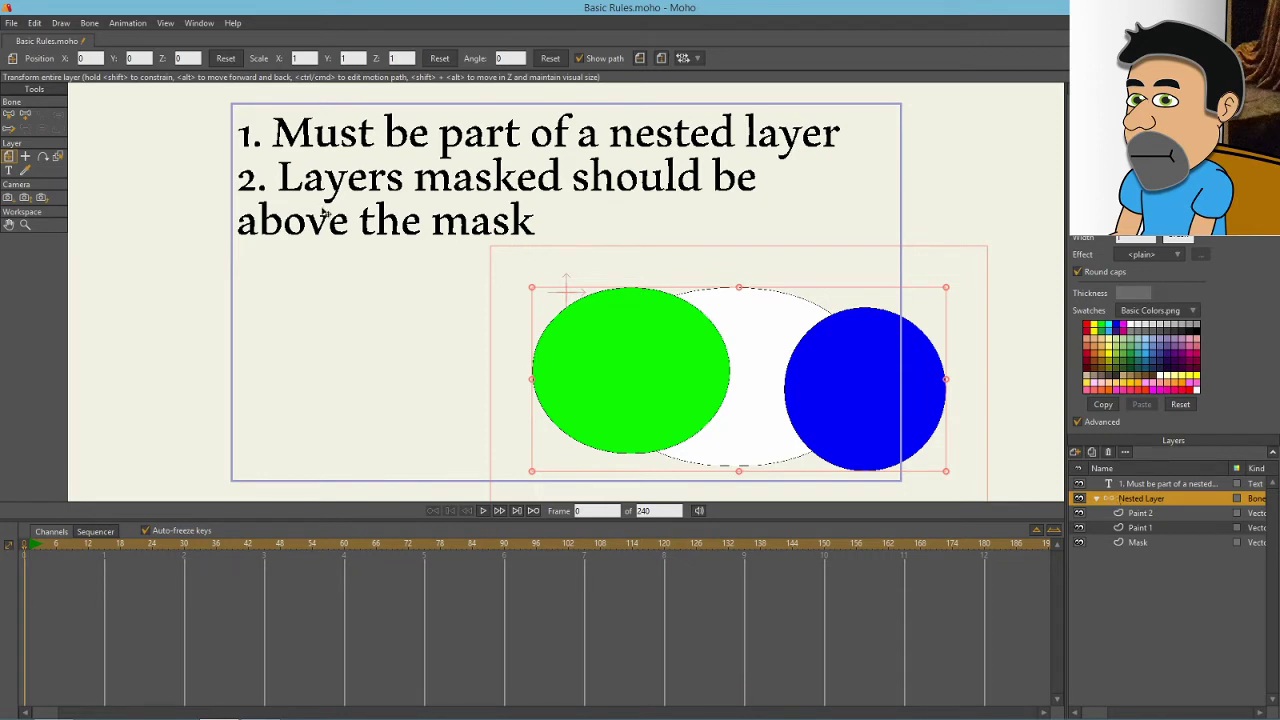
- Set Nested Layer's Group Mask to 'Hide all' in its Layer Settings
{"action": "double_click", "coordinate": [1134, 500]}
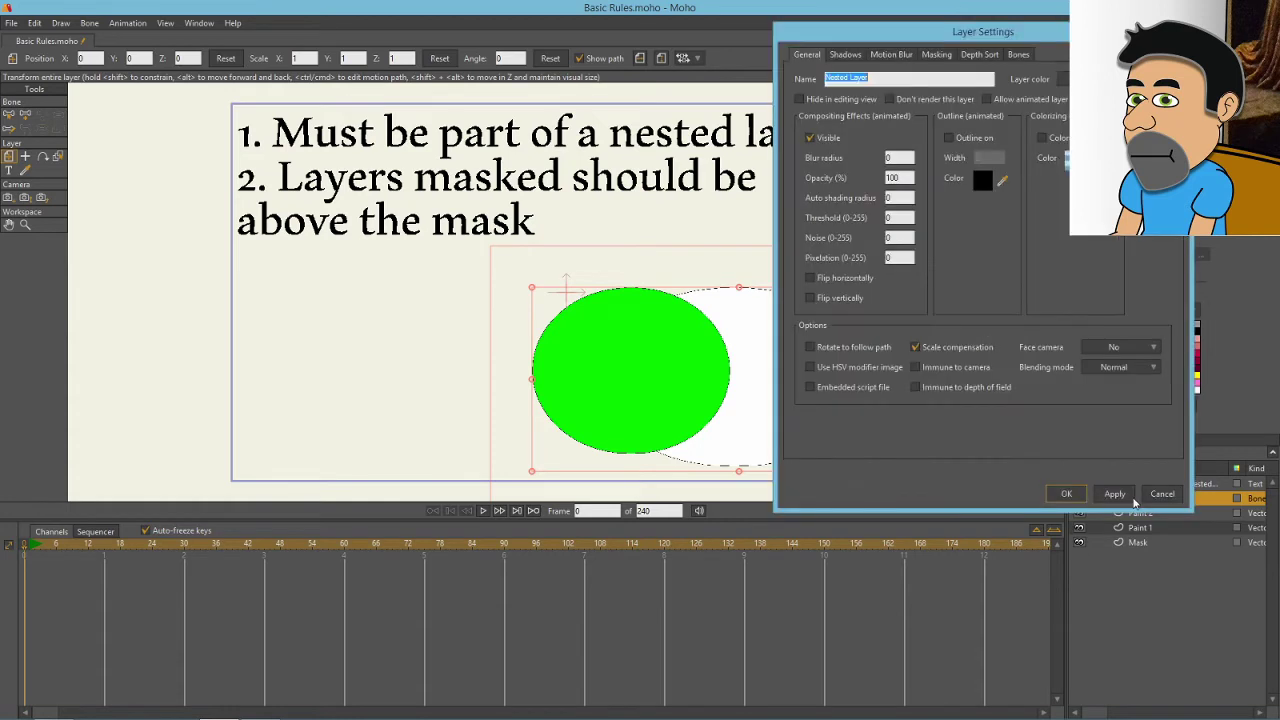
{"action": "left_click", "coordinate": [937, 55]}
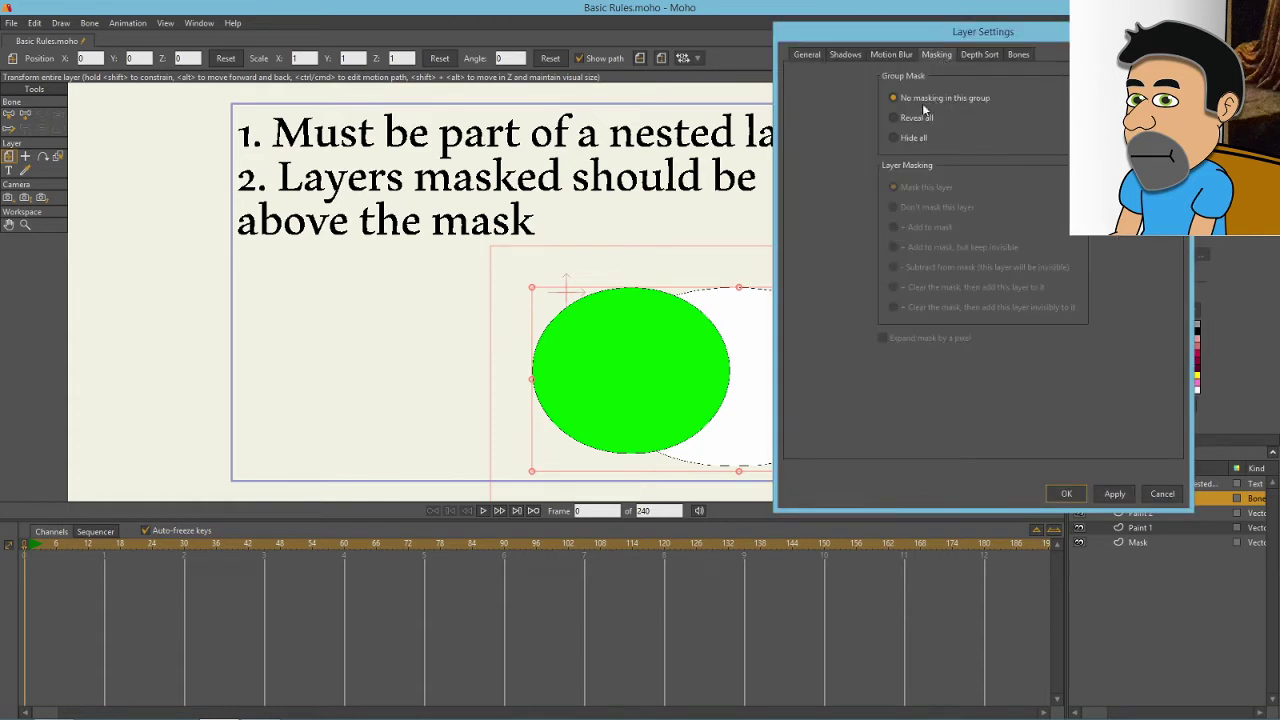
{"action": "left_click", "coordinate": [892, 137]}
{"action": "left_click", "coordinate": [1066, 493]}
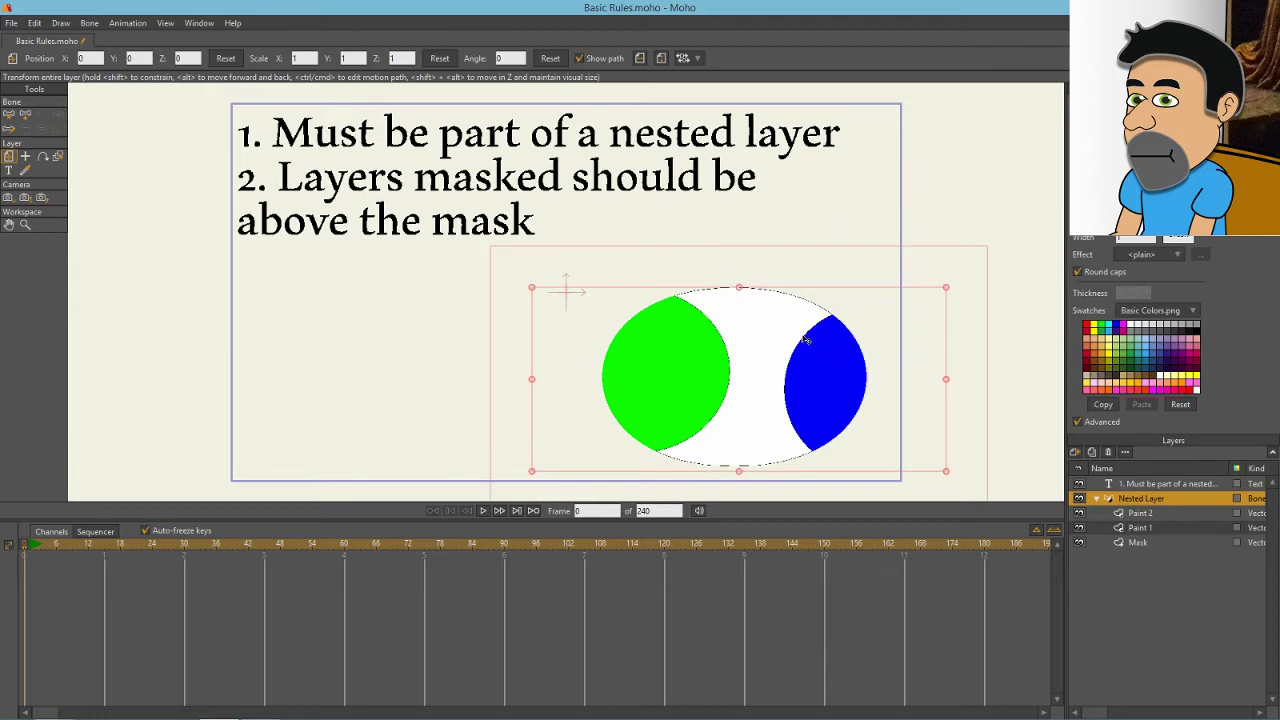
- Recheck Nested Layer's masking settings and close them with OK
{"action": "double_click", "coordinate": [1163, 498]}
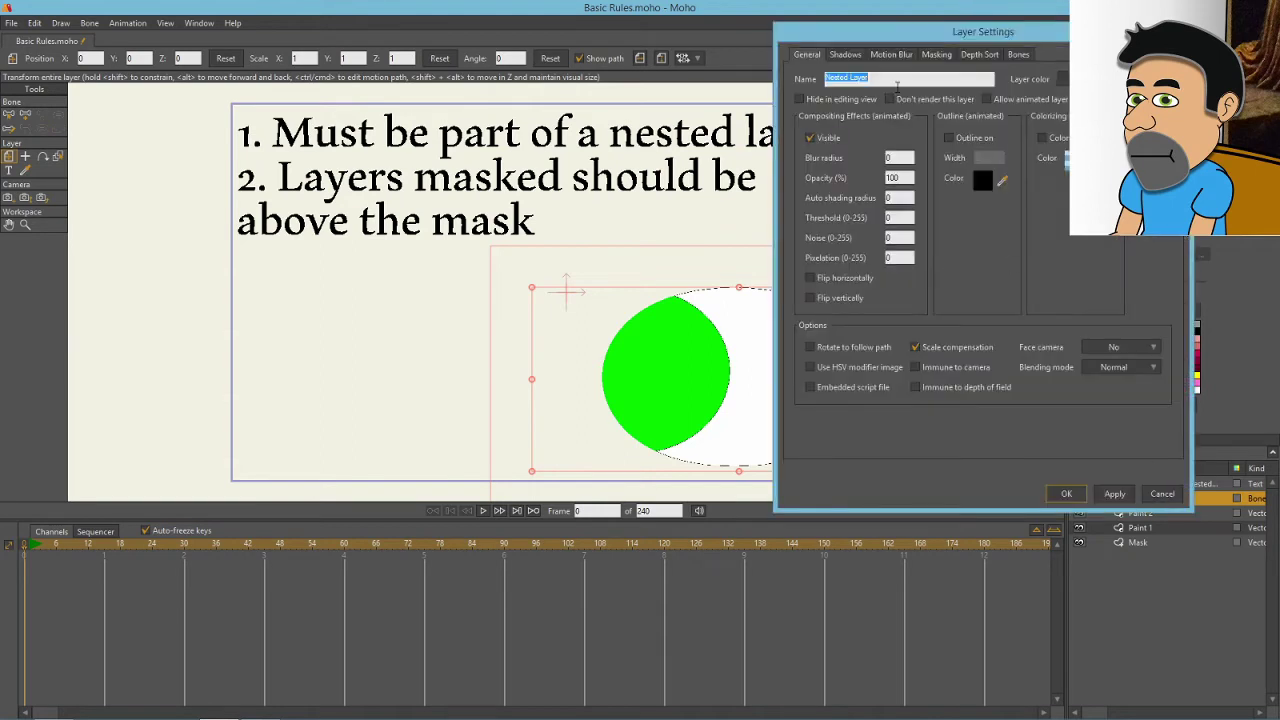
{"action": "left_click", "coordinate": [943, 56]}
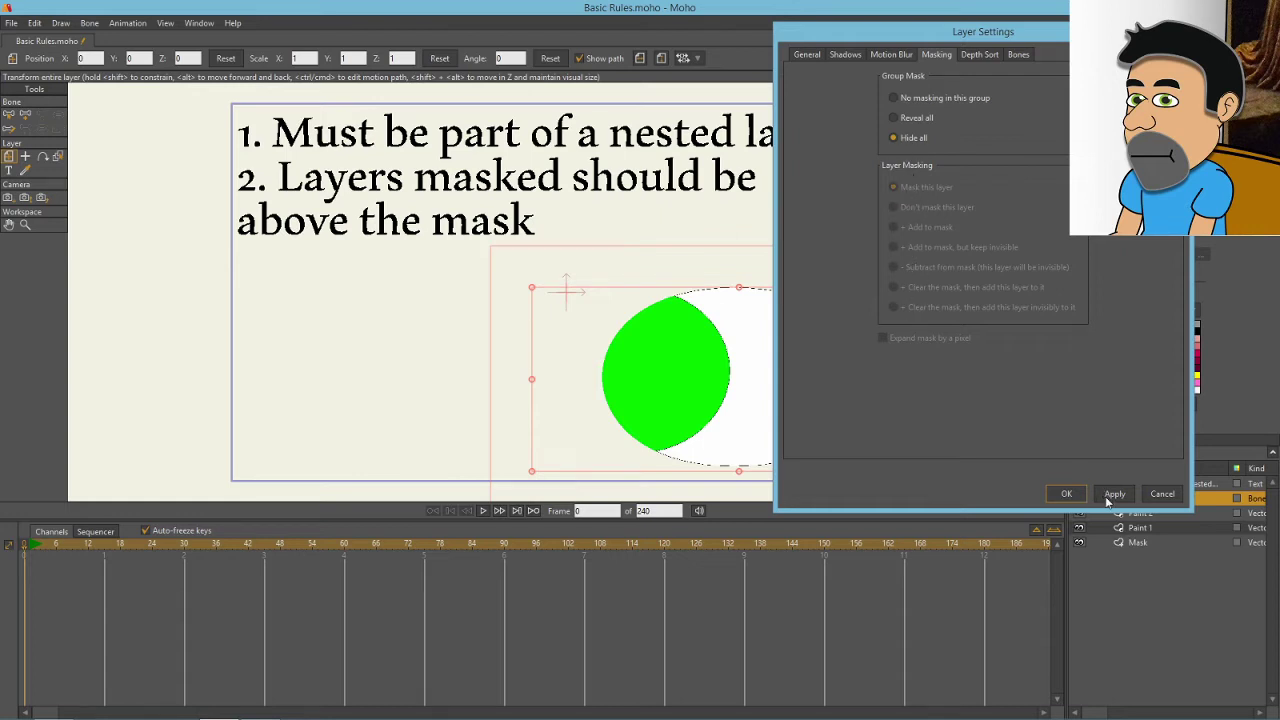
{"action": "left_click", "coordinate": [1072, 490]}
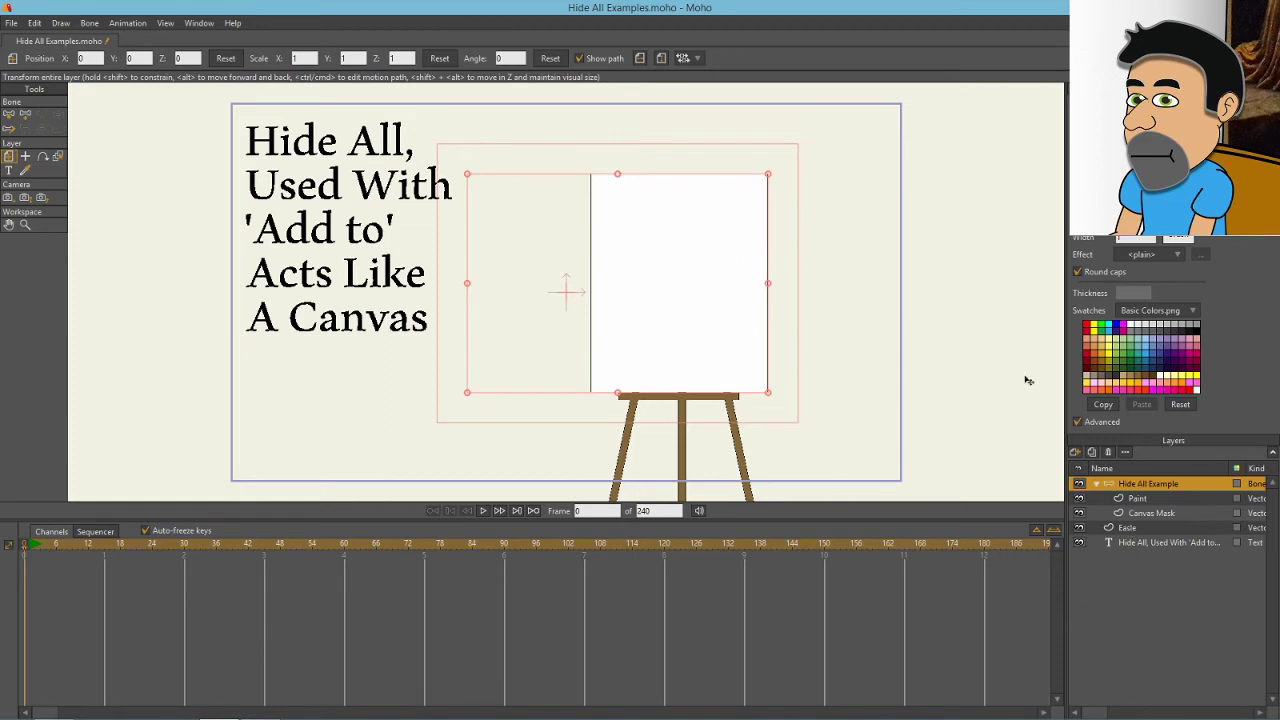
- Confirm the Hide All Example group's mask is set to 'Hide all'
{"action": "double_click", "coordinate": [1175, 485]}
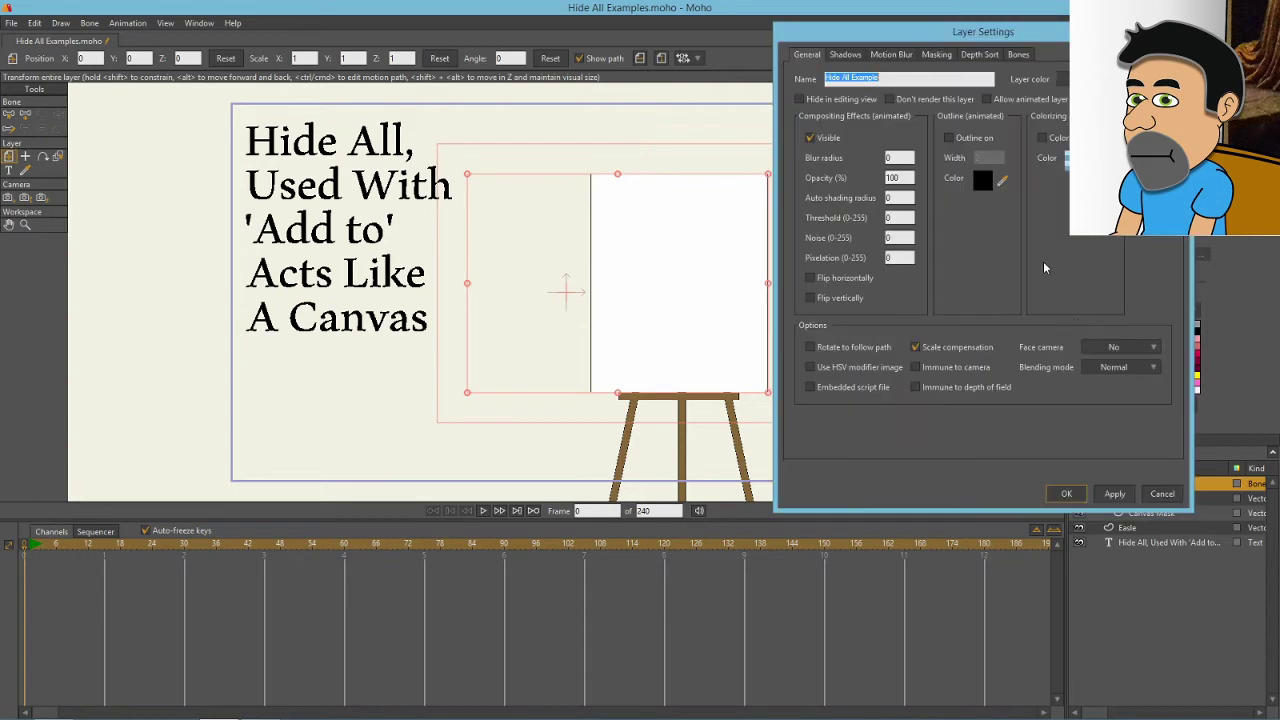
{"action": "left_click", "coordinate": [940, 57]}
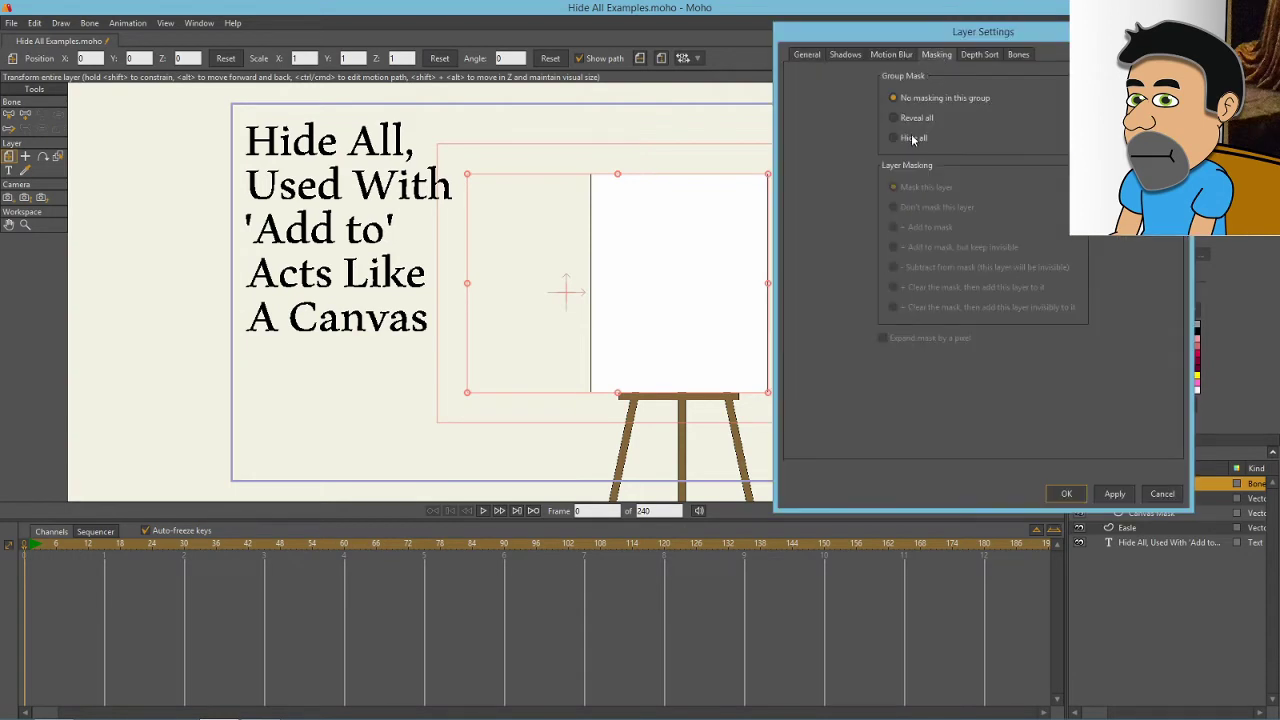
{"action": "left_click", "coordinate": [1064, 493]}
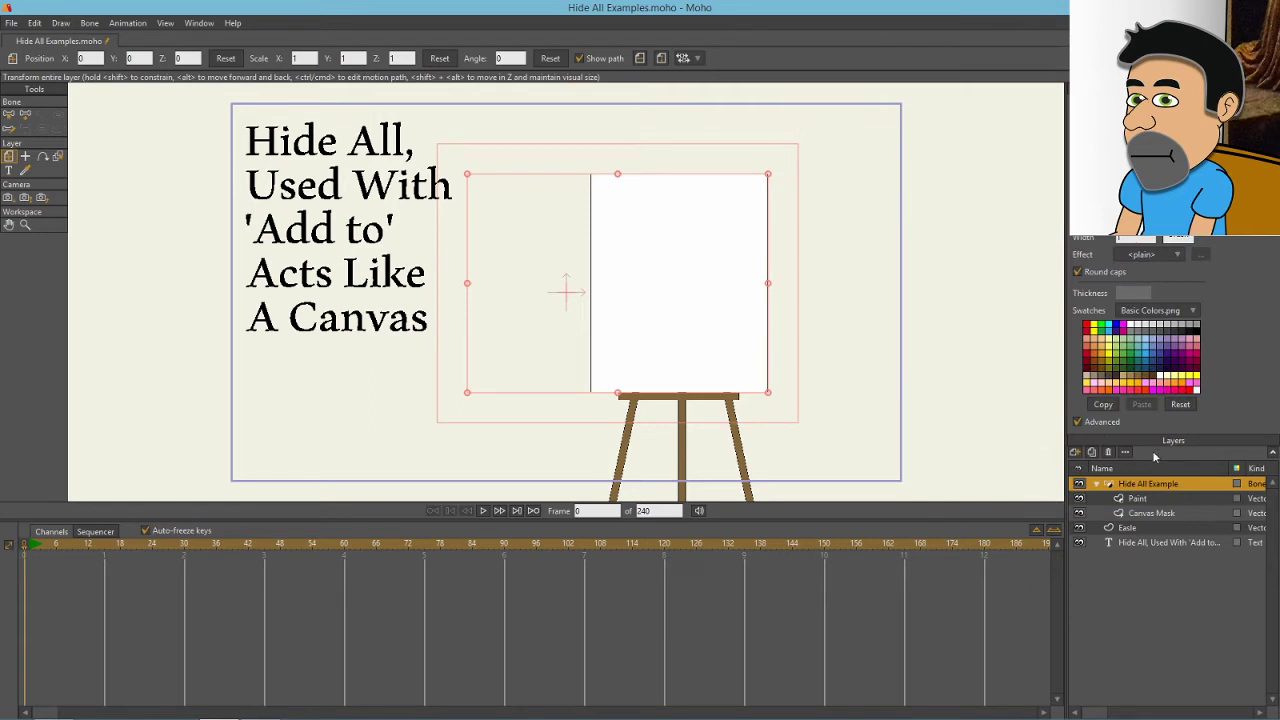
- Confirm Canvas Mask adds to the mask, then pick the Paint layer and Draw Shape tool
{"action": "double_click", "coordinate": [1133, 518]}
{"action": "left_click", "coordinate": [936, 54]}
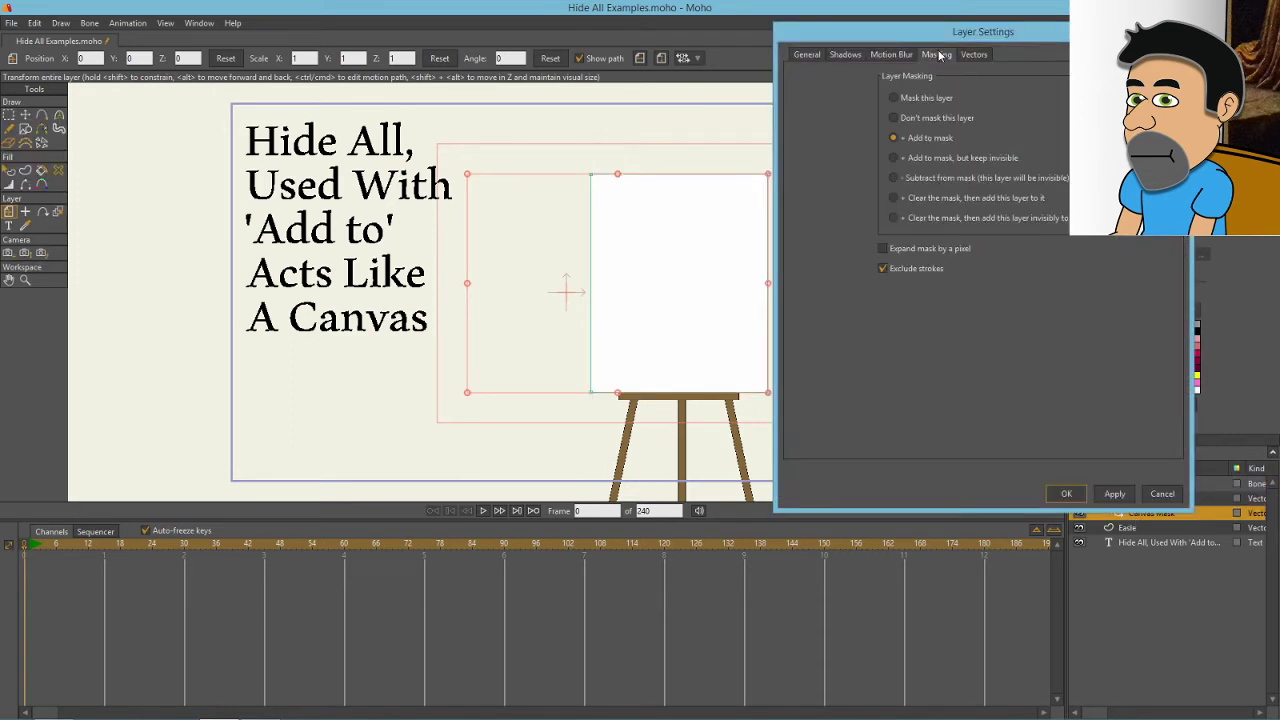
{"action": "left_click", "coordinate": [1066, 493]}
{"action": "left_click", "coordinate": [1133, 499]}
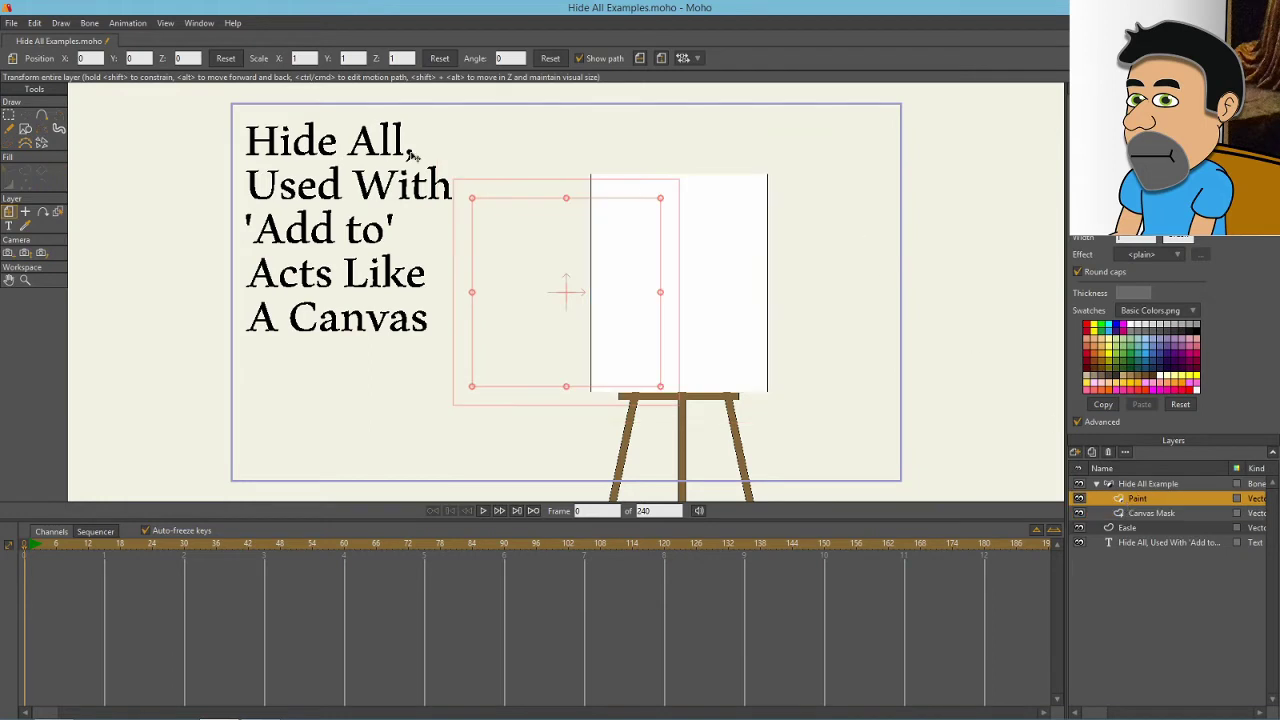
{"action": "left_click", "coordinate": [25, 130]}
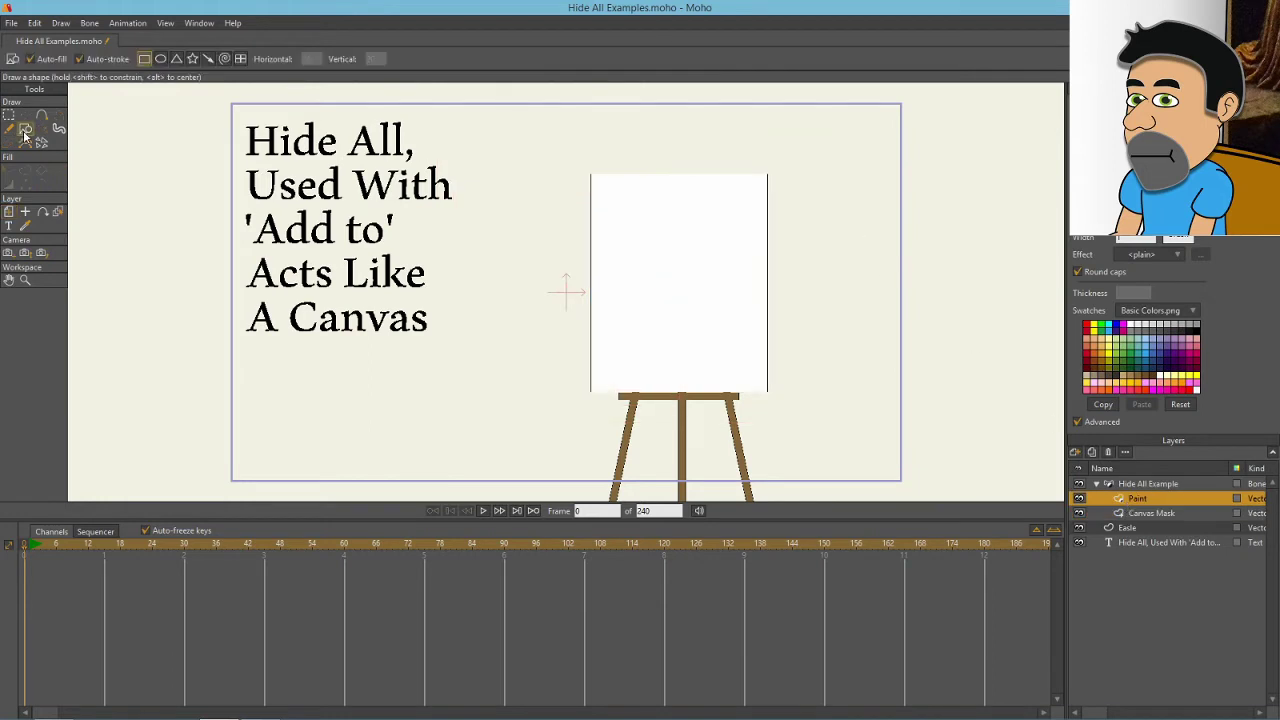
- Draw red, blue, dark blue and yellow ellipses over the canvas and render frame 0
{"action": "left_click", "coordinate": [162, 60]}
{"action": "left_click_drag", "start_coordinate": [816, 143], "coordinate": [679, 279]}
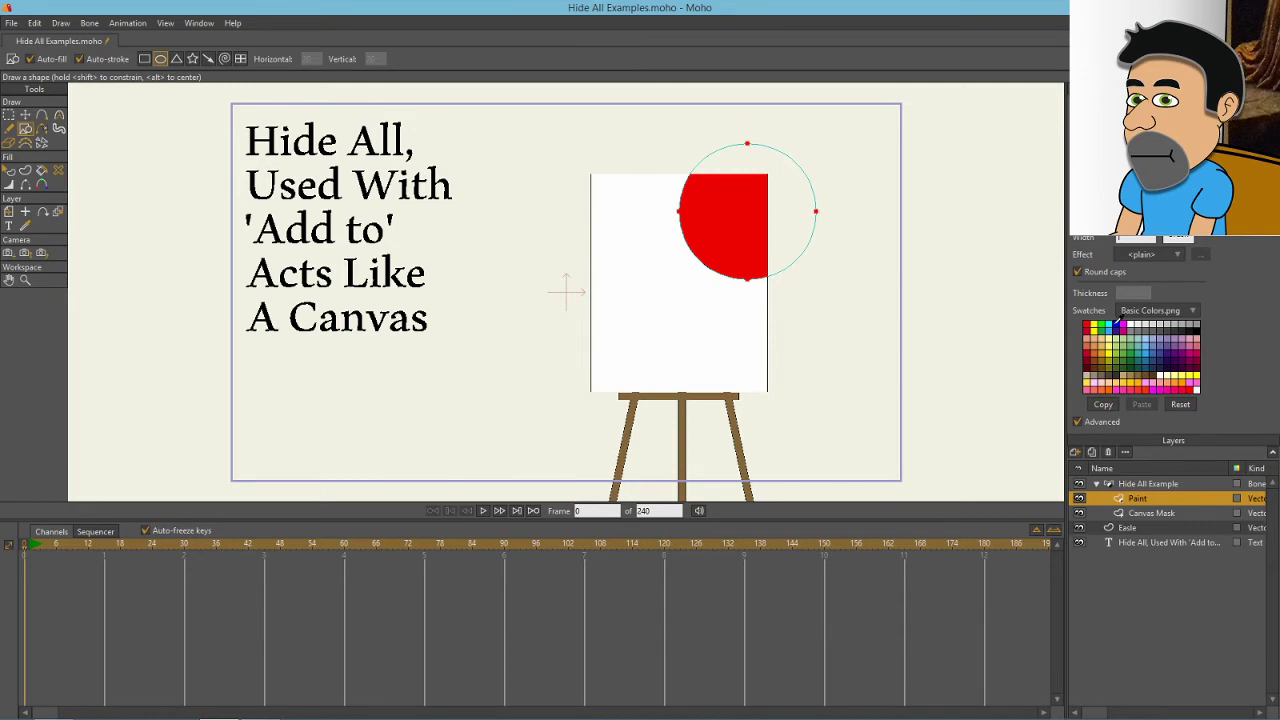
{"action": "left_click_drag", "start_coordinate": [531, 148], "coordinate": [659, 296]}
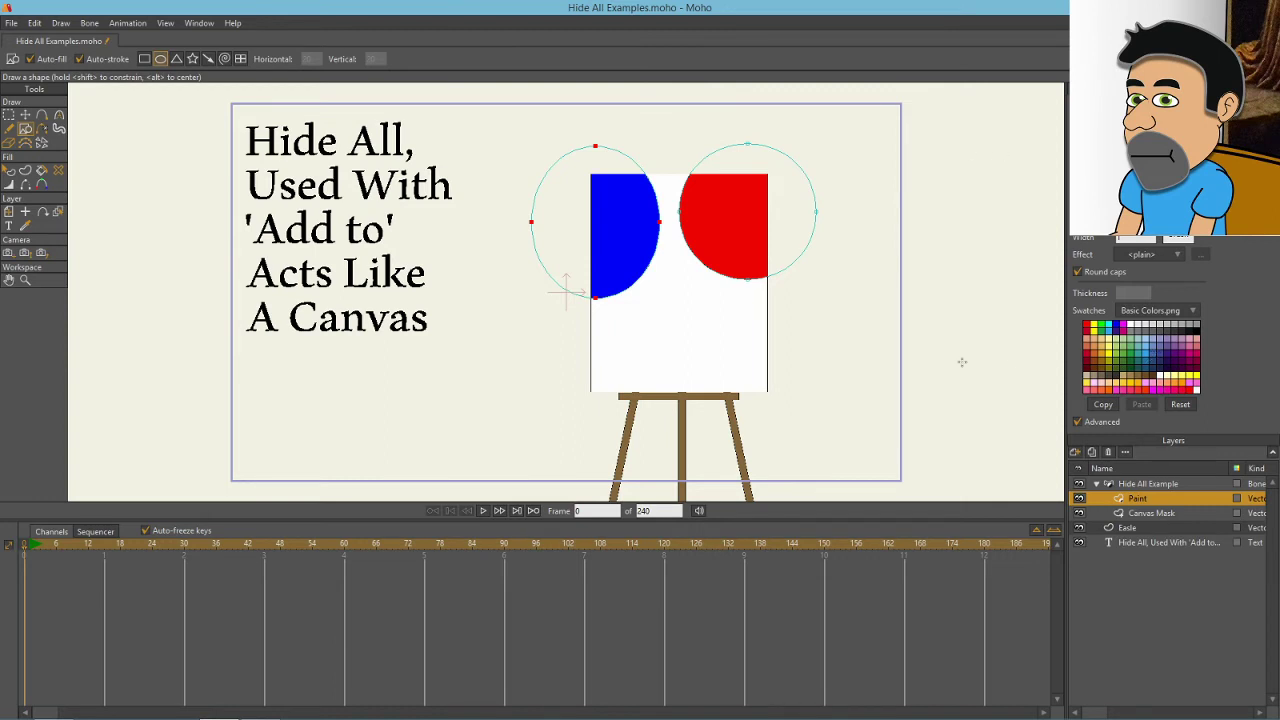
{"action": "left_click_drag", "start_coordinate": [819, 307], "coordinate": [653, 436]}
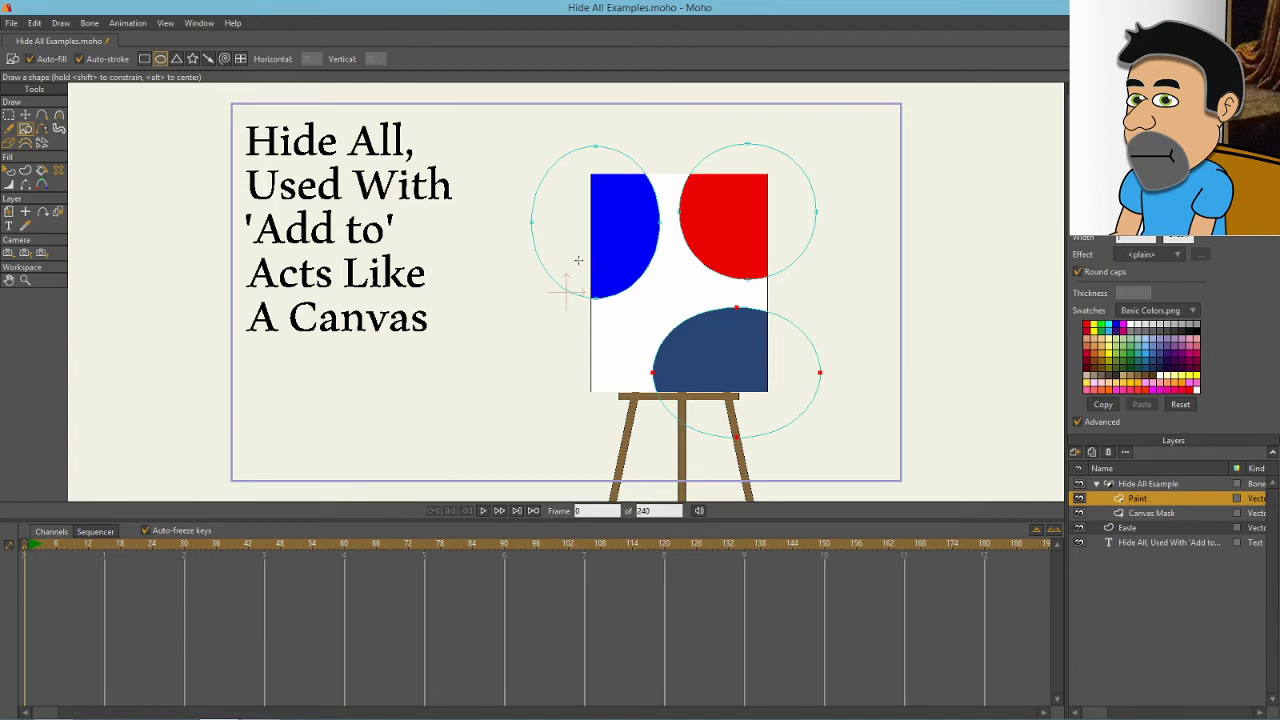
{"action": "mouse_move", "coordinate": [613, 247]}
{"action": "left_mouse_down"}
{"action": "mouse_move", "coordinate": [730, 358]}
{"action": "mouse_move", "coordinate": [729, 336]}
{"action": "left_mouse_up"}
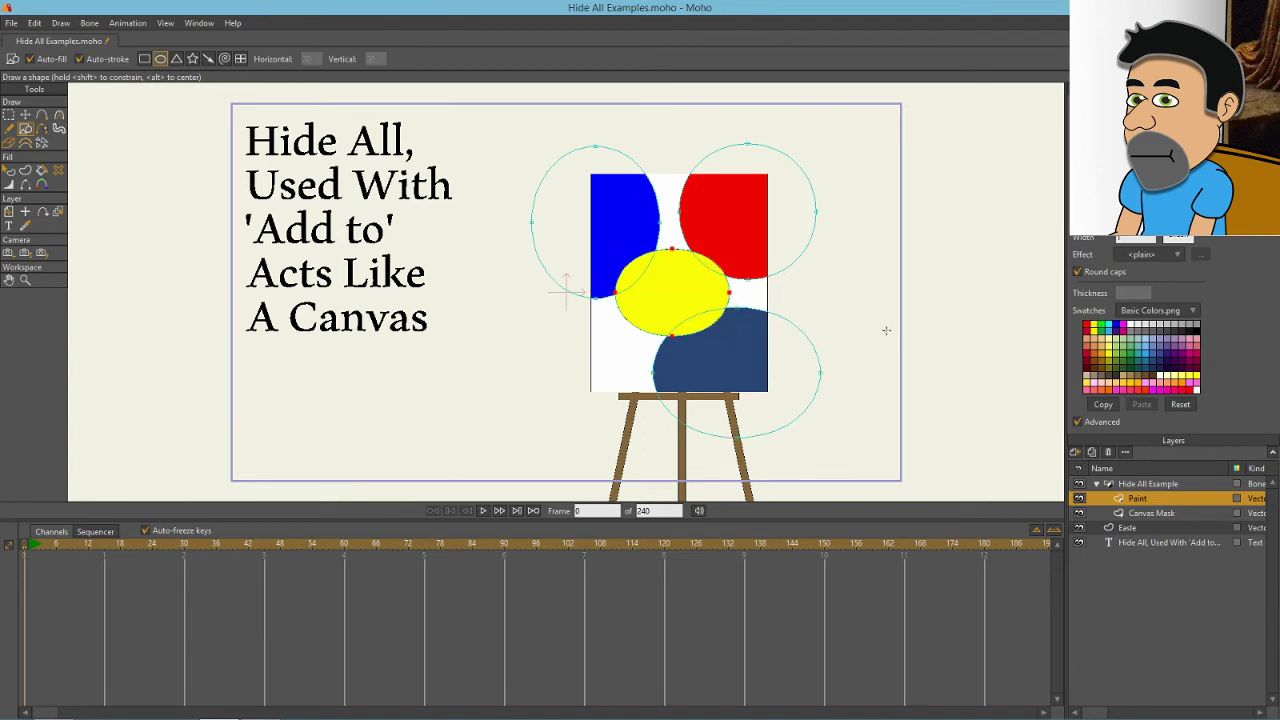
{"action": "left_click", "coordinate": [1130, 485]}
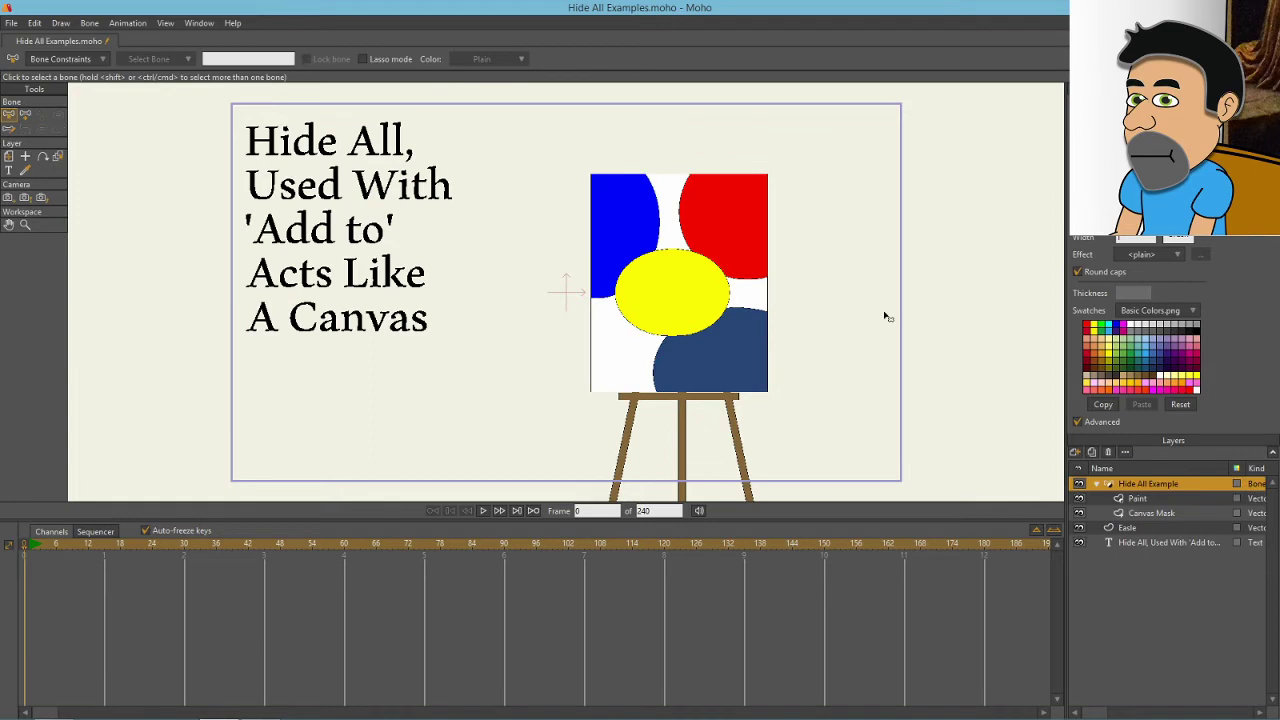
{"action": "key", "text": "ctrl+r"}
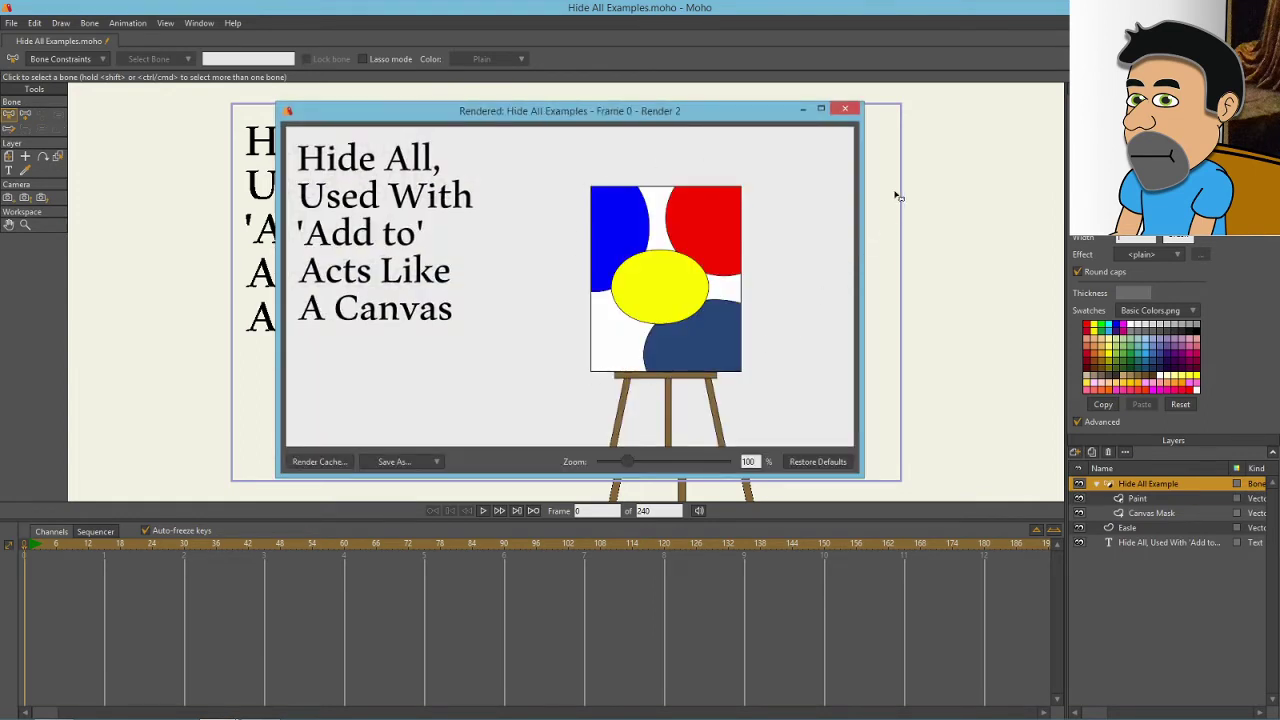
- Uncheck 'Exclude strokes' in the Canvas Mask layer's masking settings
{"action": "left_click", "coordinate": [846, 108]}
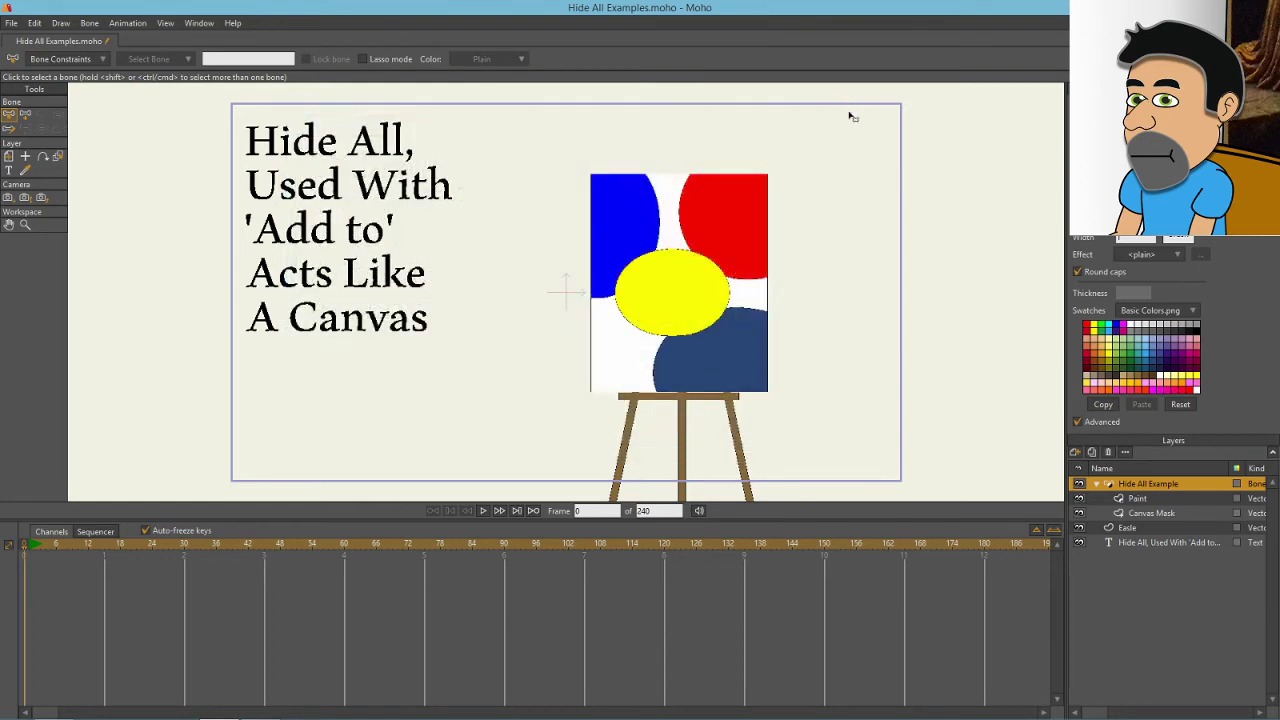
{"action": "double_click", "coordinate": [1135, 512]}
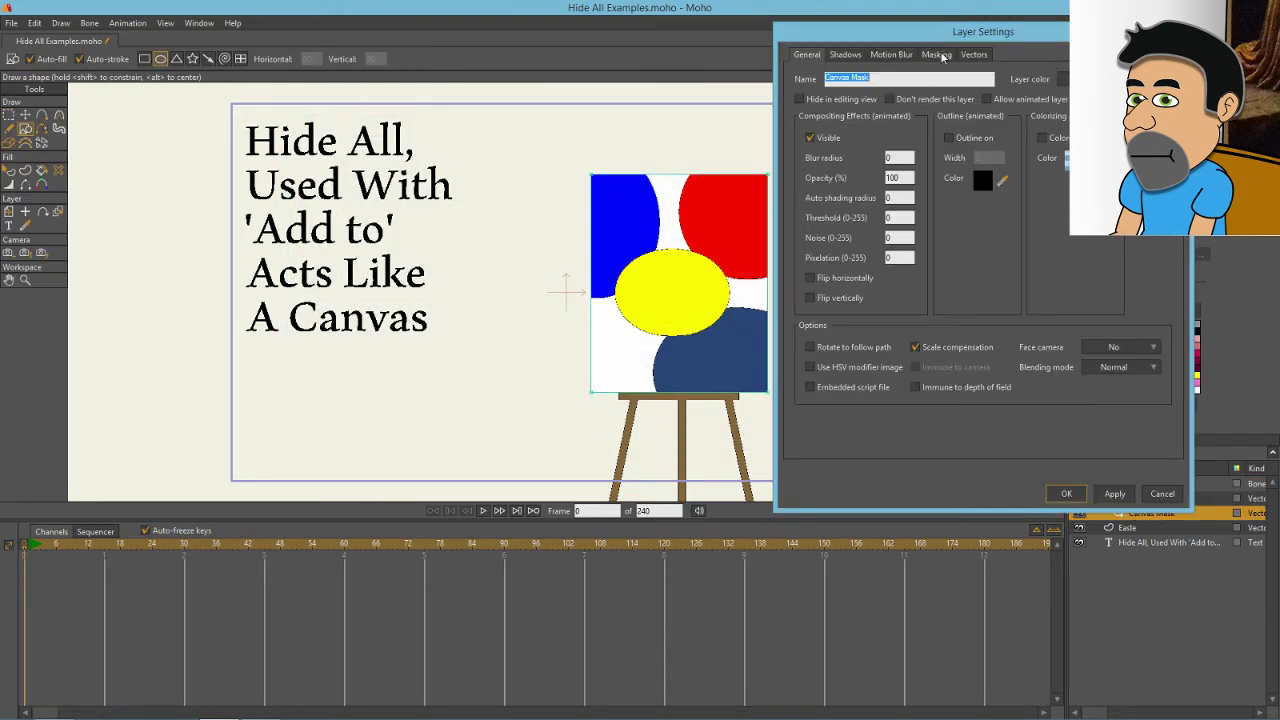
{"action": "left_click", "coordinate": [945, 56]}
{"action": "left_click", "coordinate": [883, 269]}
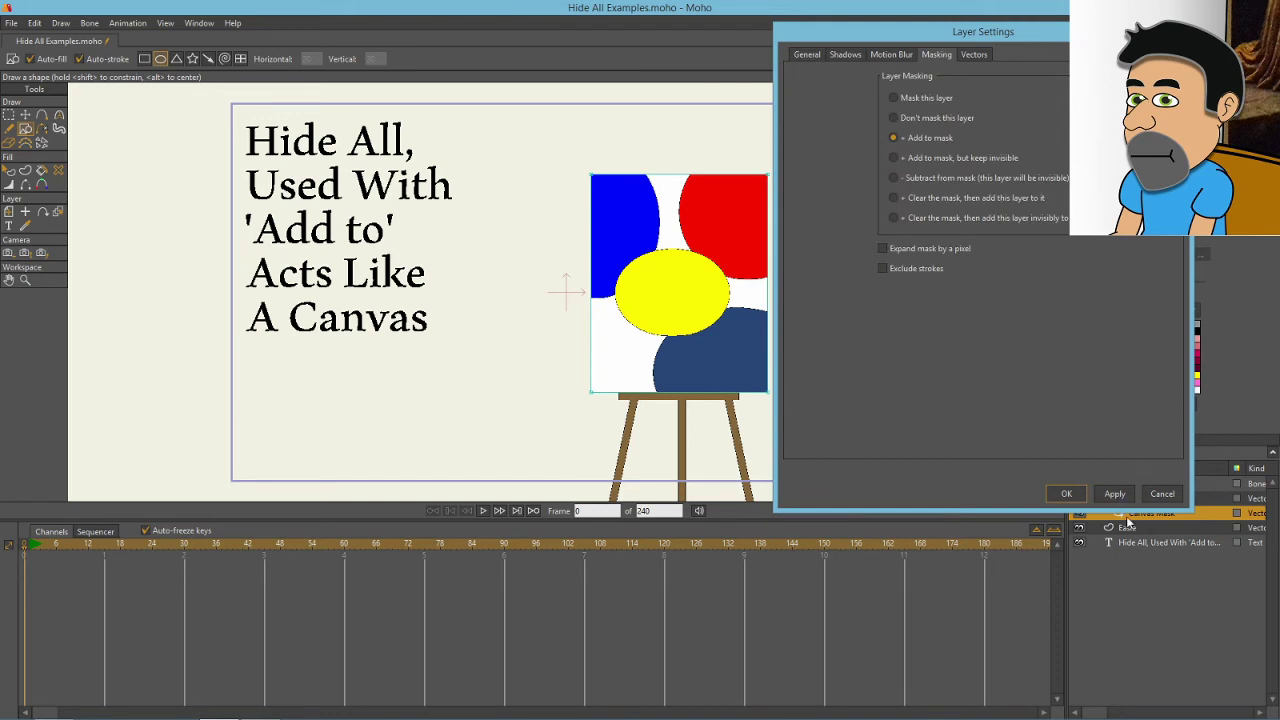
{"action": "left_click", "coordinate": [1068, 494]}
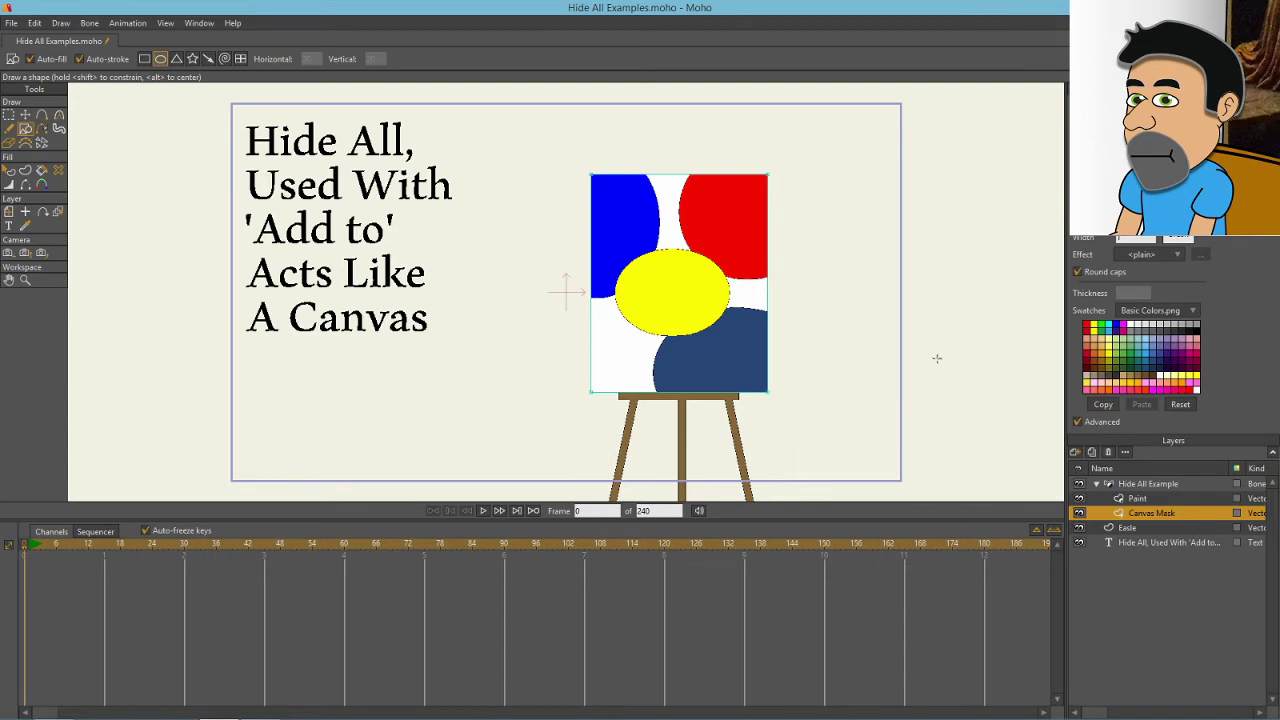
- Re-render the frame to check the canvas edges, then reopen Canvas Mask's settings
{"action": "key", "text": "ctrl+r"}
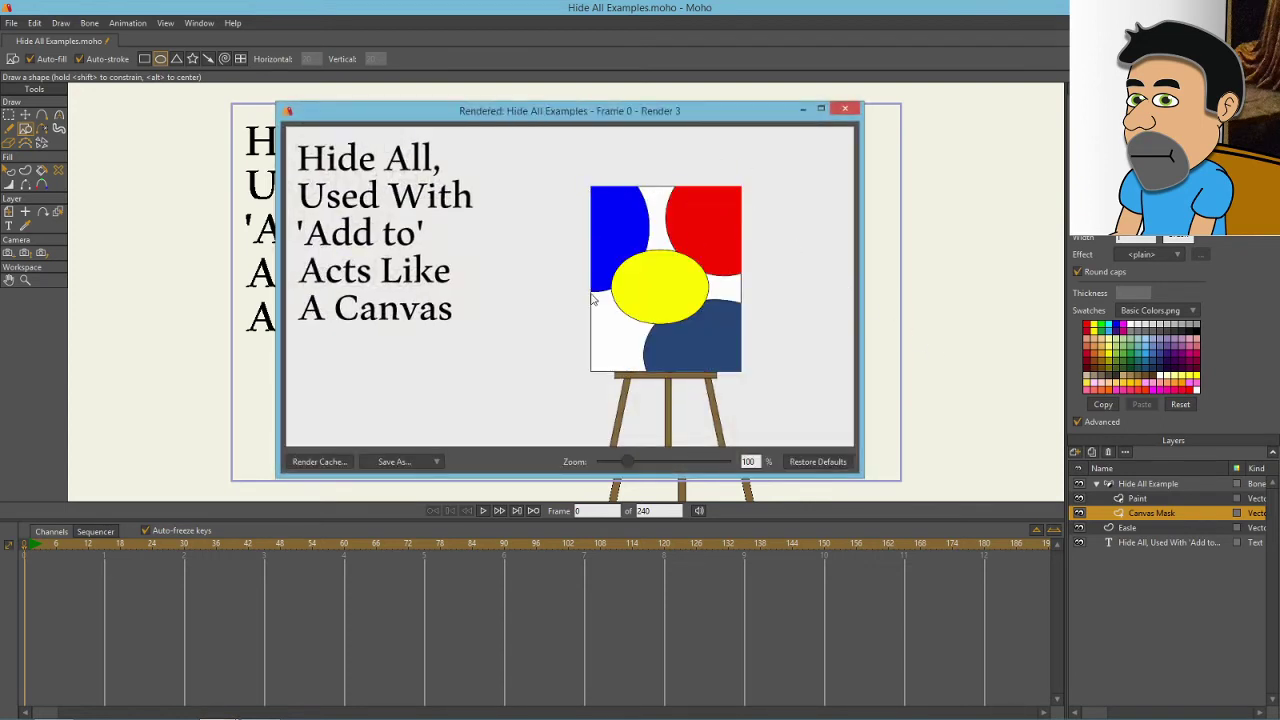
{"action": "scroll", "coordinate": [600, 218], "scroll_direction": "up", "scroll_amount": 4}
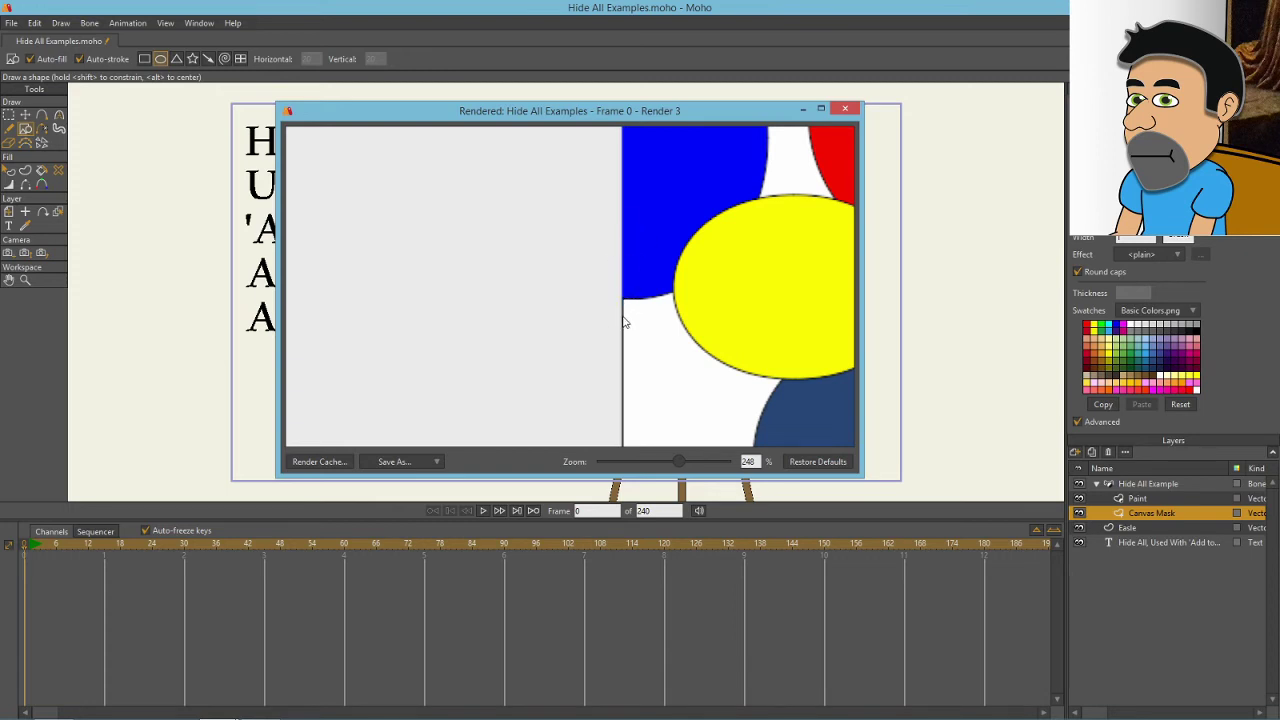
{"action": "left_click", "coordinate": [842, 112]}
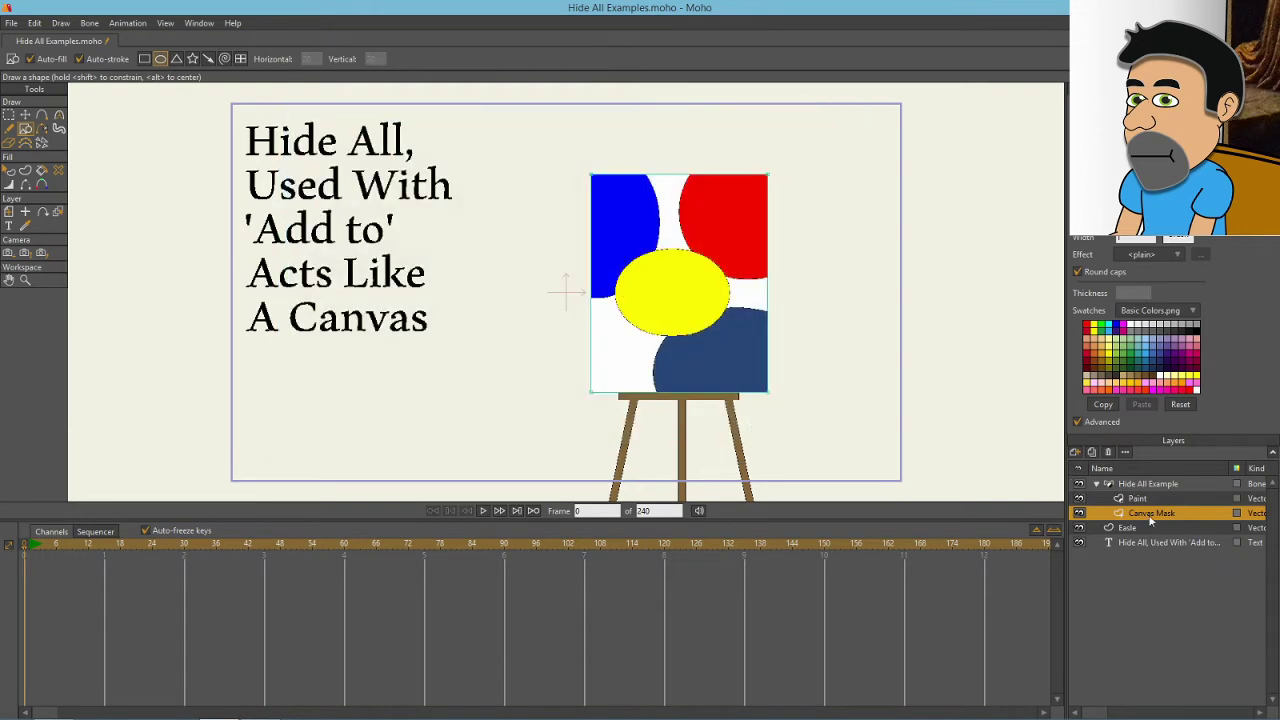
{"action": "double_click", "coordinate": [1151, 514]}
- Set Canvas Mask to 'Add to mask, but keep invisible' and apply it
{"action": "left_click", "coordinate": [934, 55]}
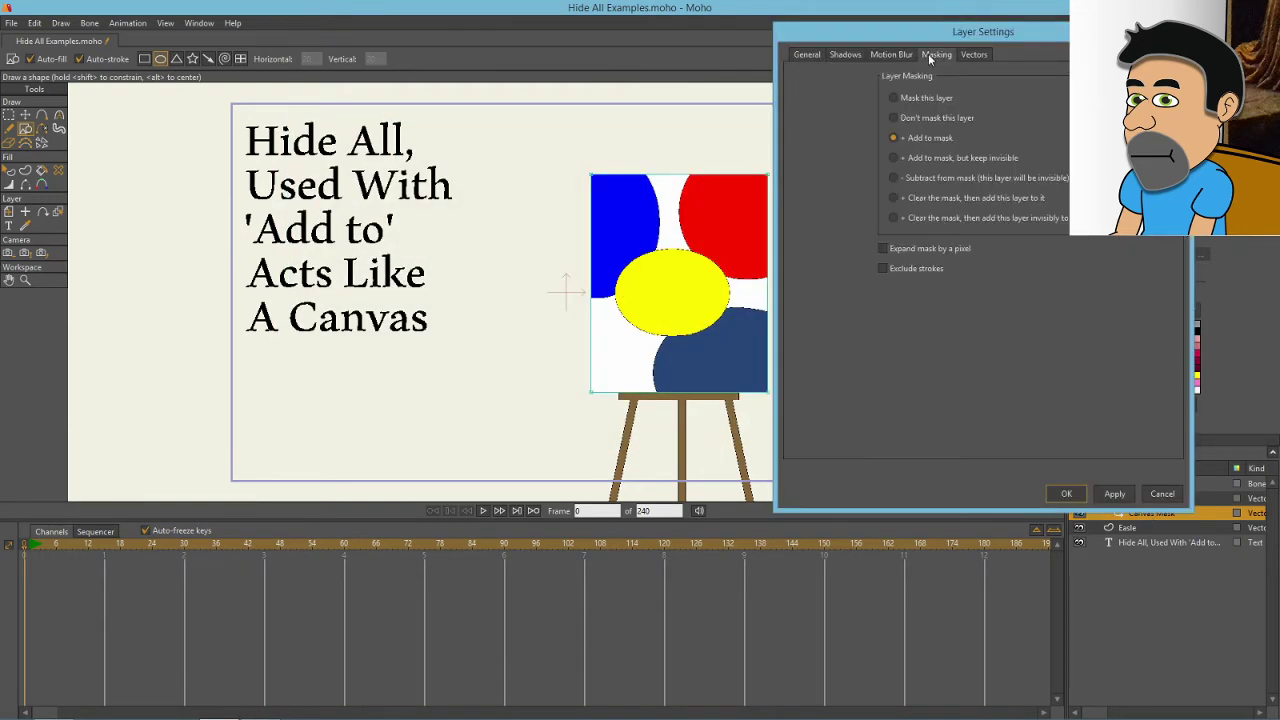
{"action": "left_click", "coordinate": [893, 157]}
{"action": "left_click", "coordinate": [1066, 493]}
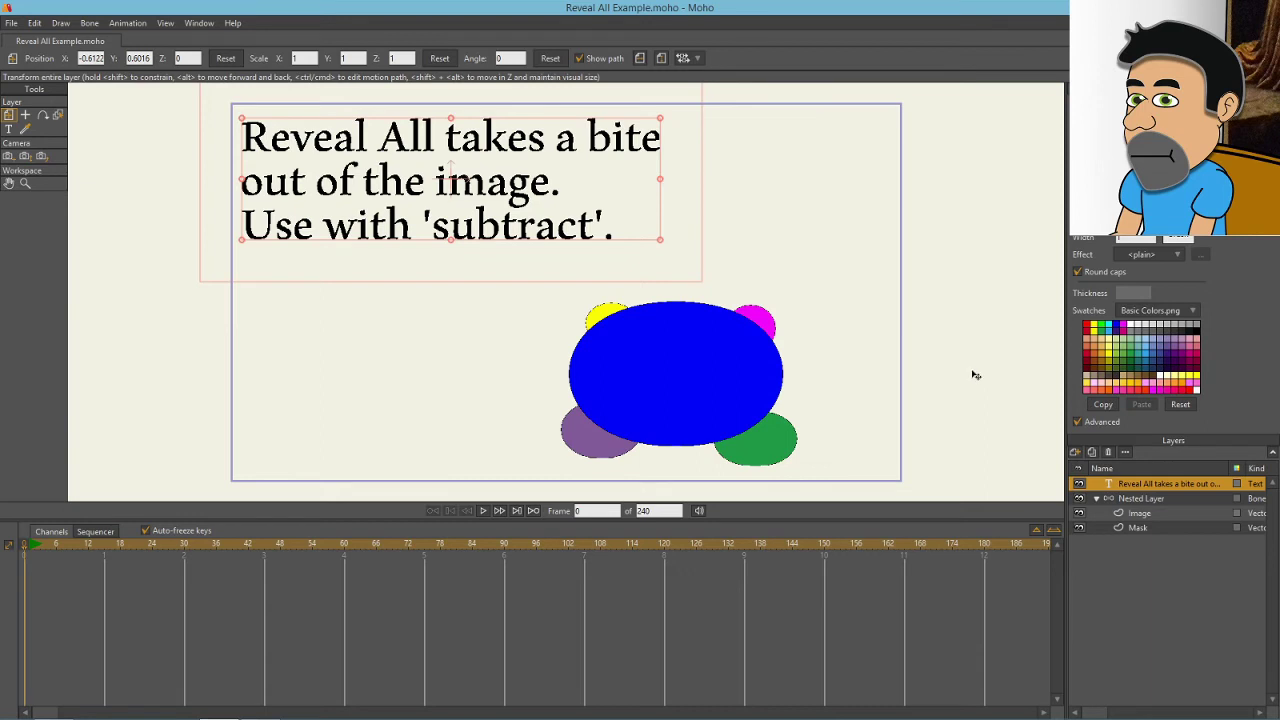
- Switch Nested Layer's Group Mask to 'Reveal all' so the circles cut into the blue shape
{"action": "double_click", "coordinate": [1139, 505]}
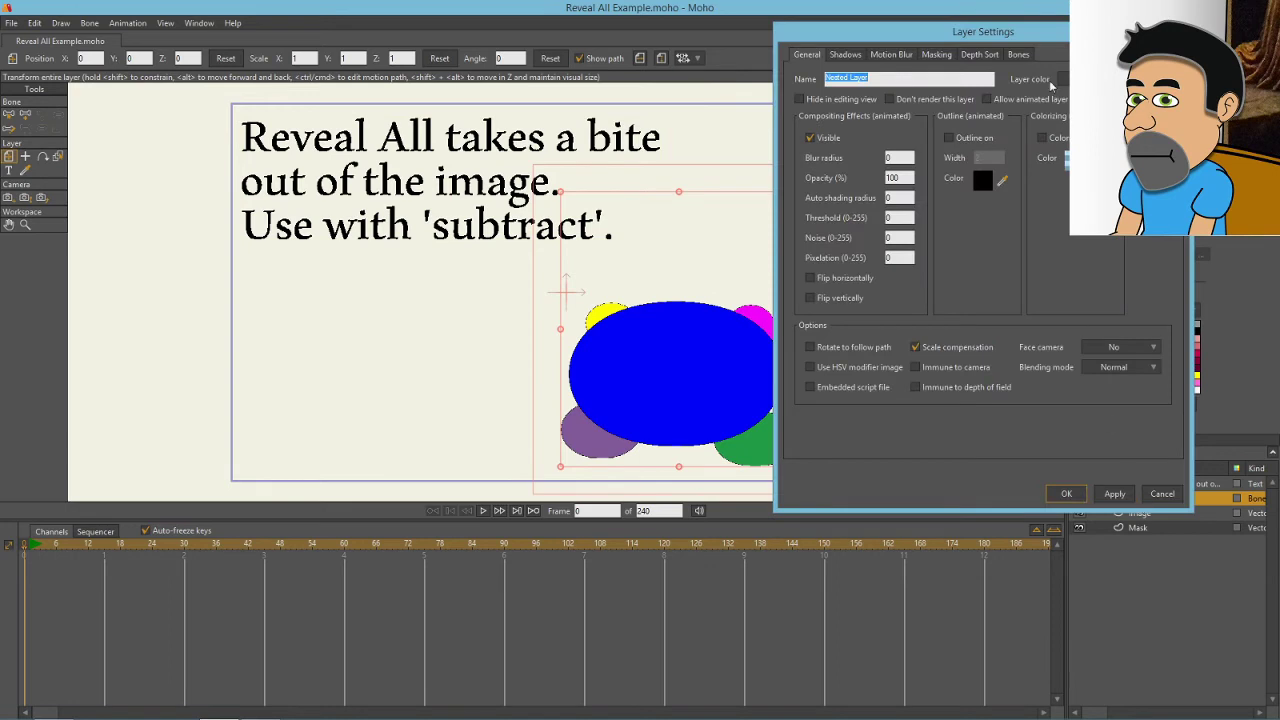
{"action": "left_click", "coordinate": [940, 56]}
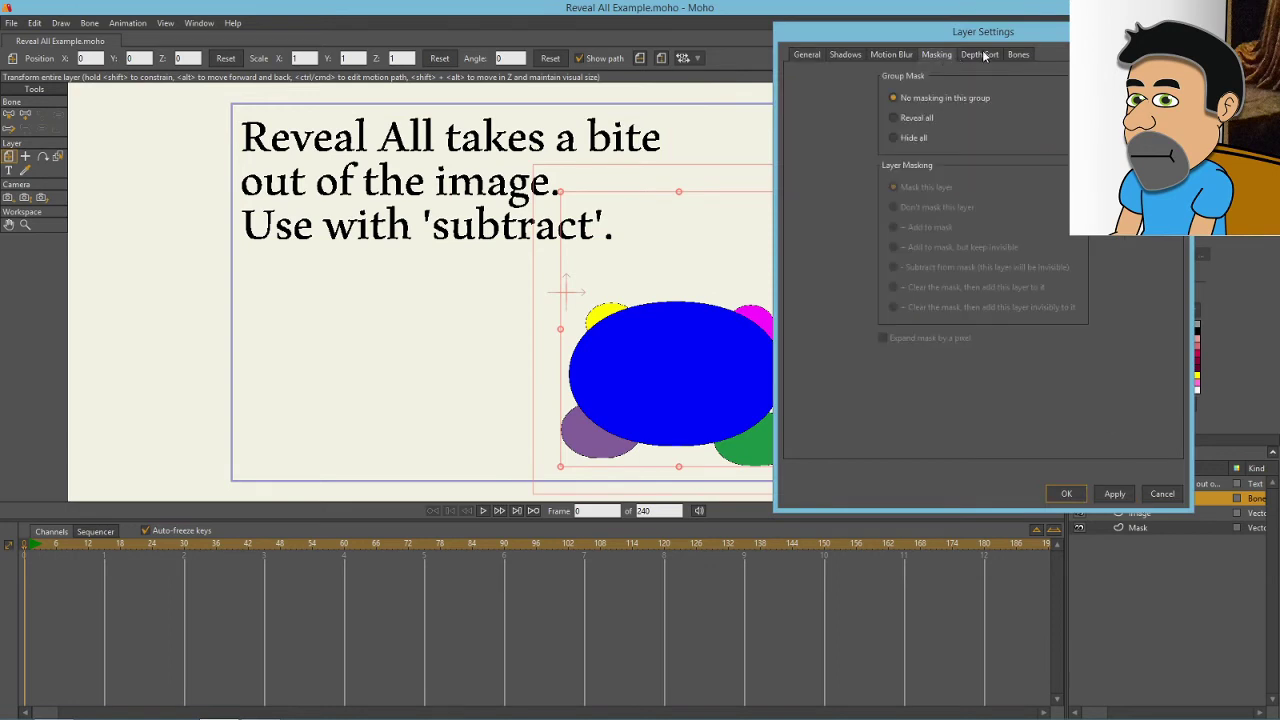
{"action": "left_click", "coordinate": [893, 118]}
{"action": "left_click", "coordinate": [1066, 493]}
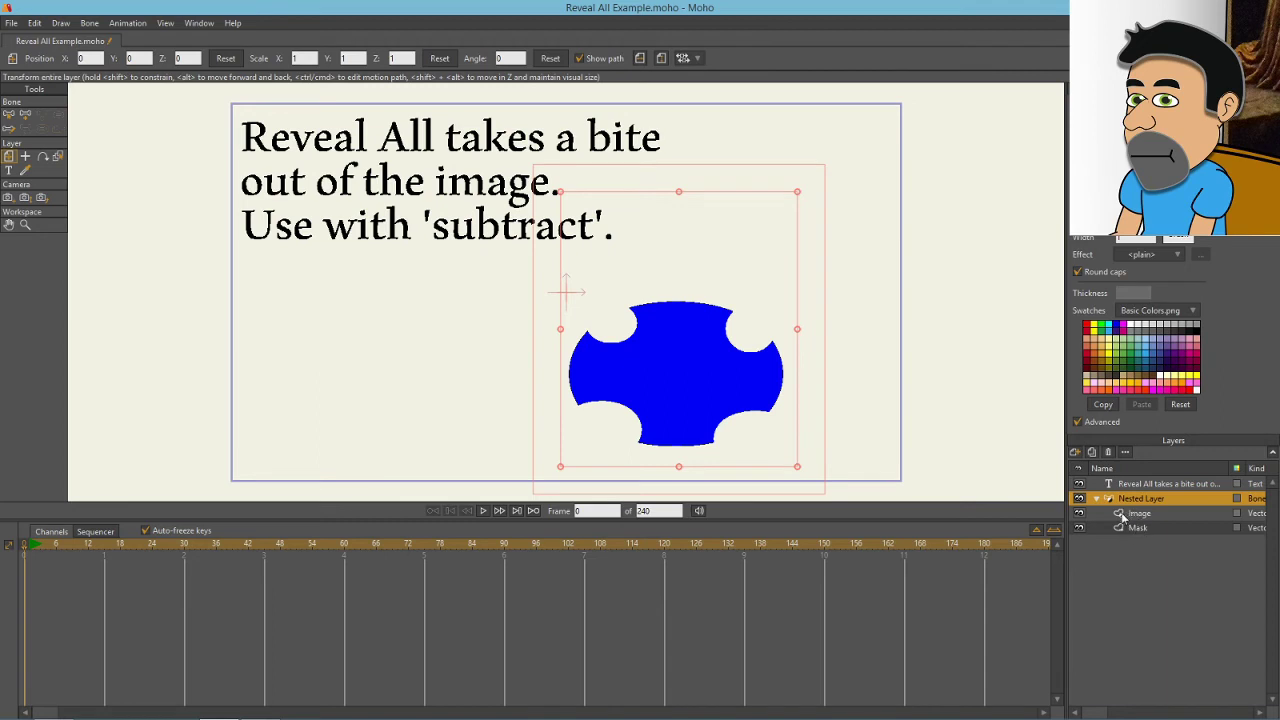
- Bring up the Mask layer's Layer Settings on the Masking tab, reopening it after closing once
{"action": "double_click", "coordinate": [1147, 526]}
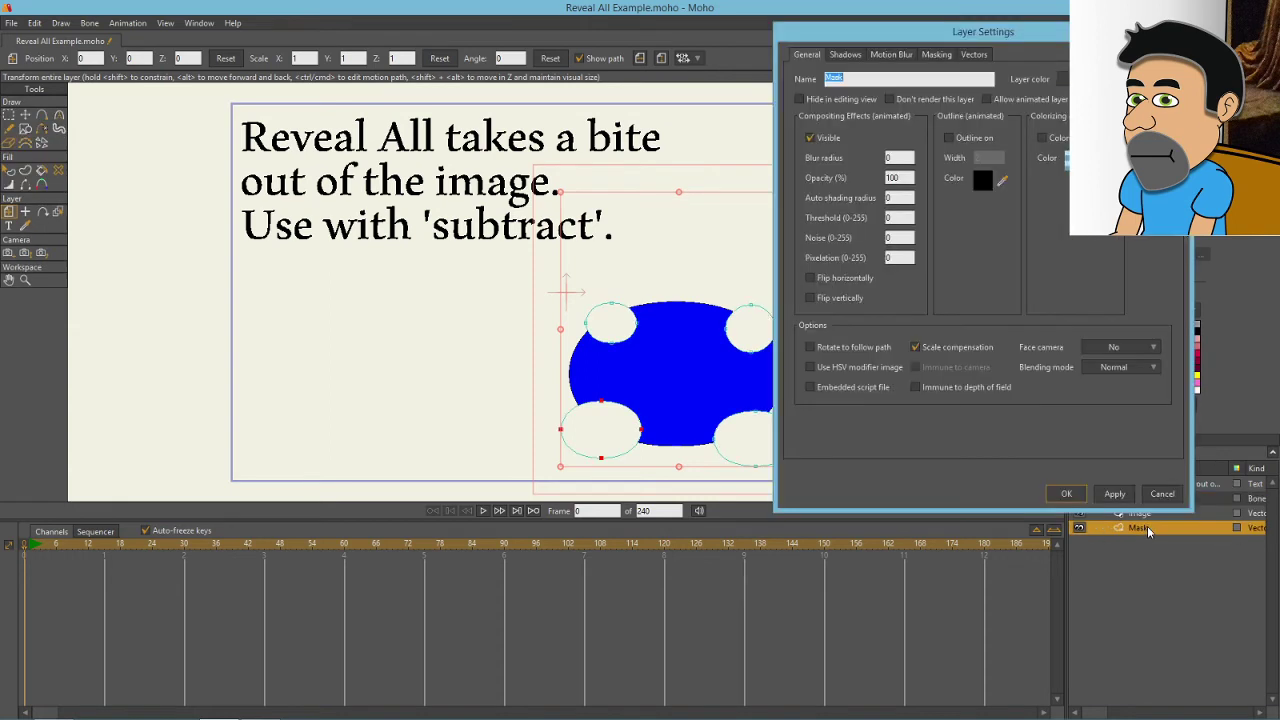
{"action": "left_click", "coordinate": [936, 54]}
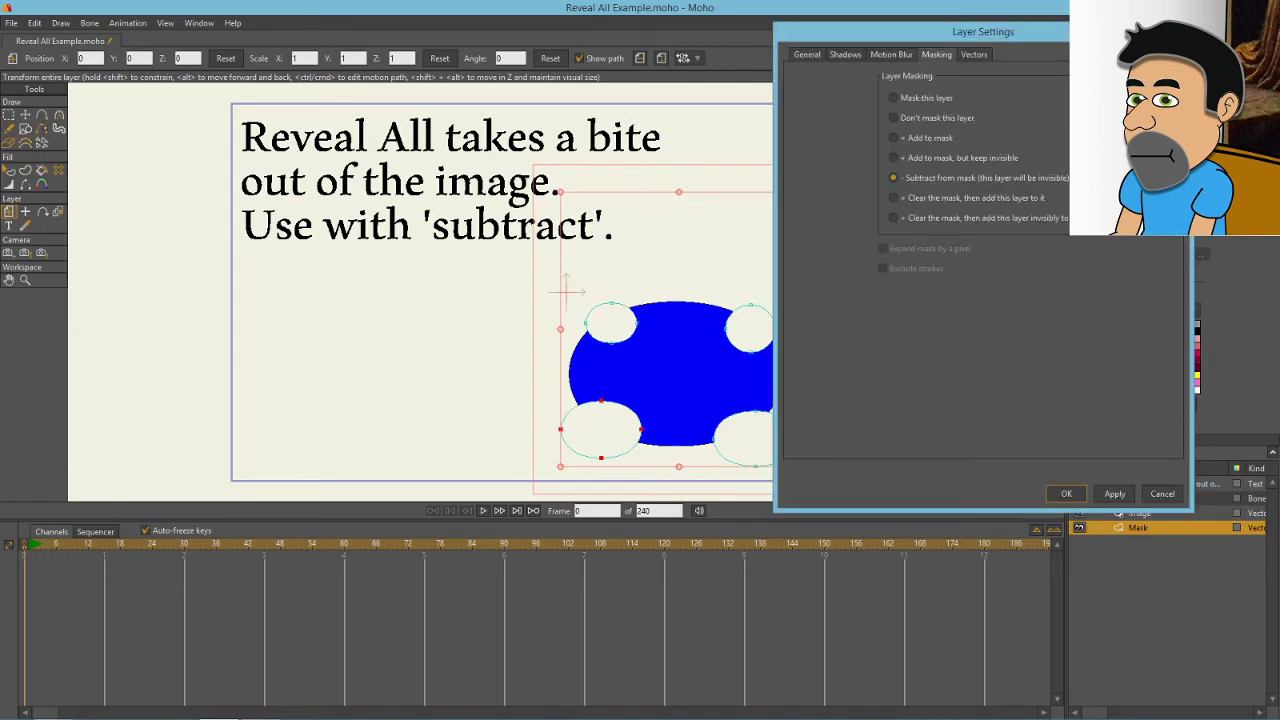
{"action": "left_click", "coordinate": [1066, 493]}
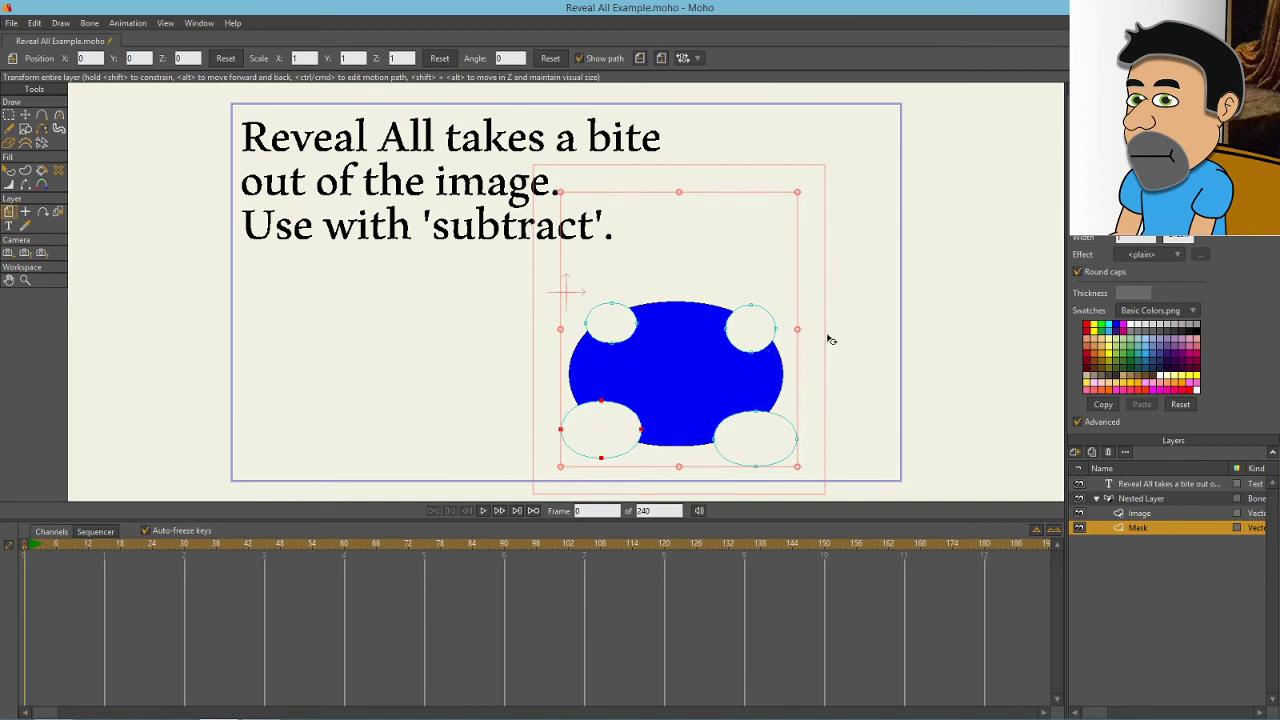
{"action": "double_click", "coordinate": [1143, 525]}
{"action": "left_click", "coordinate": [934, 55]}
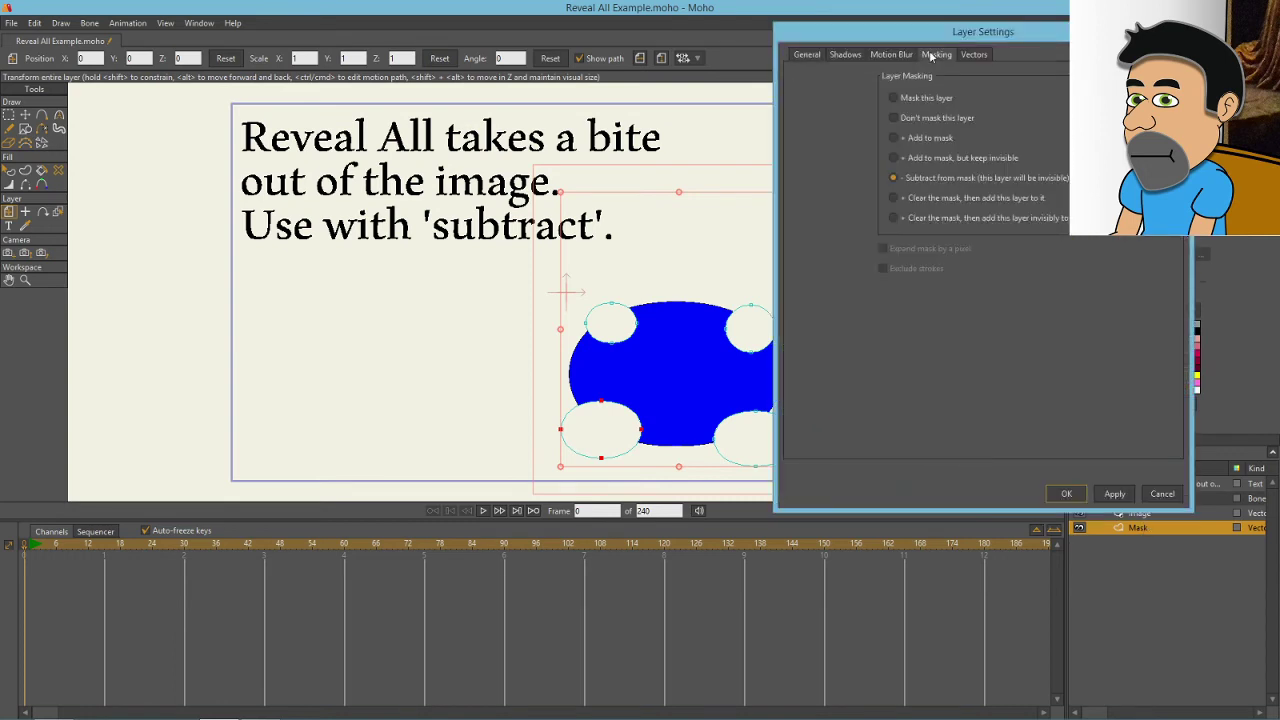
- Preview the Mask layer with Add to mask, then Add to mask but keep invisible
{"action": "left_click_drag", "start_coordinate": [937, 50], "coordinate": [1010, 57]}
{"action": "left_click", "coordinate": [967, 143]}
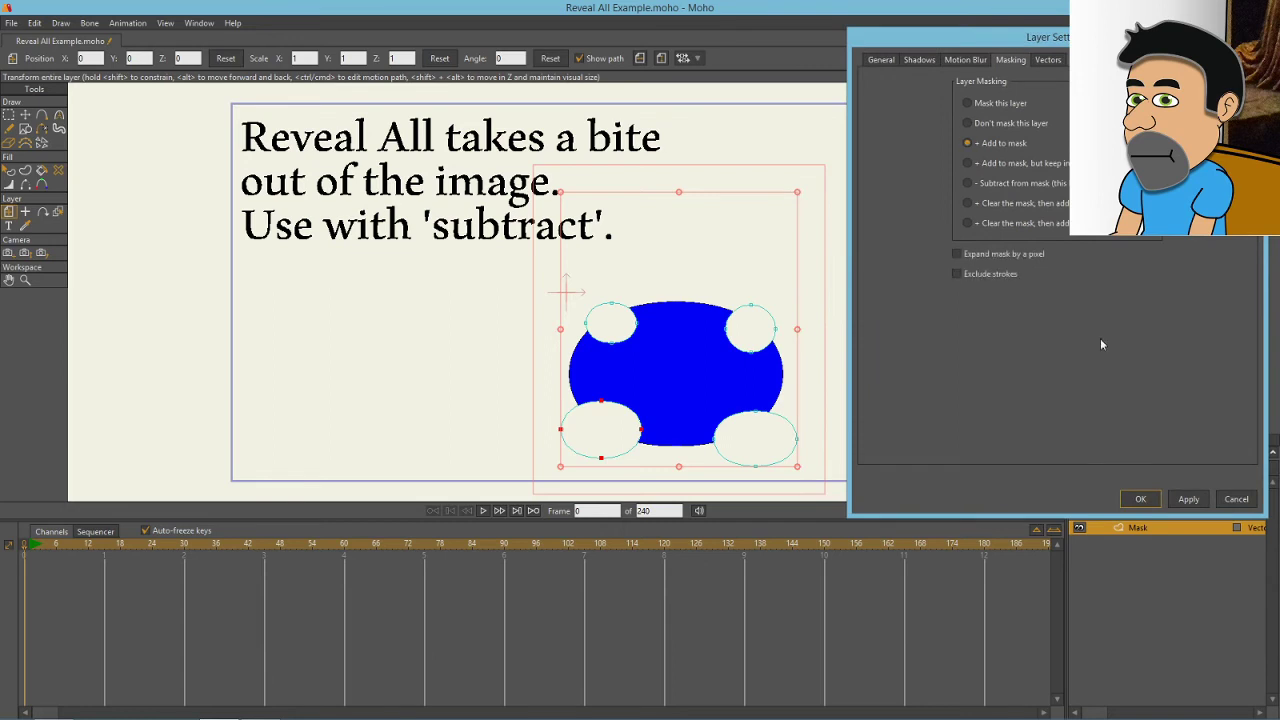
{"action": "left_click", "coordinate": [1185, 499]}
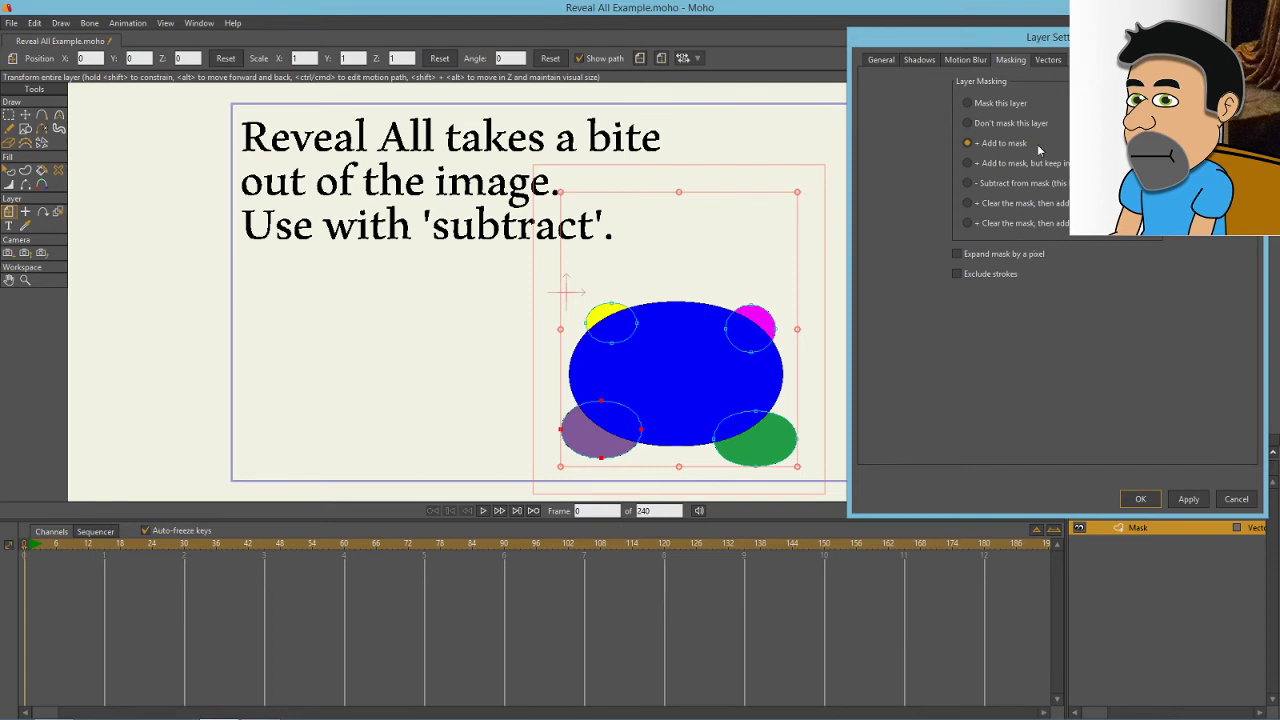
{"action": "left_click", "coordinate": [986, 165]}
{"action": "left_click", "coordinate": [1188, 499]}
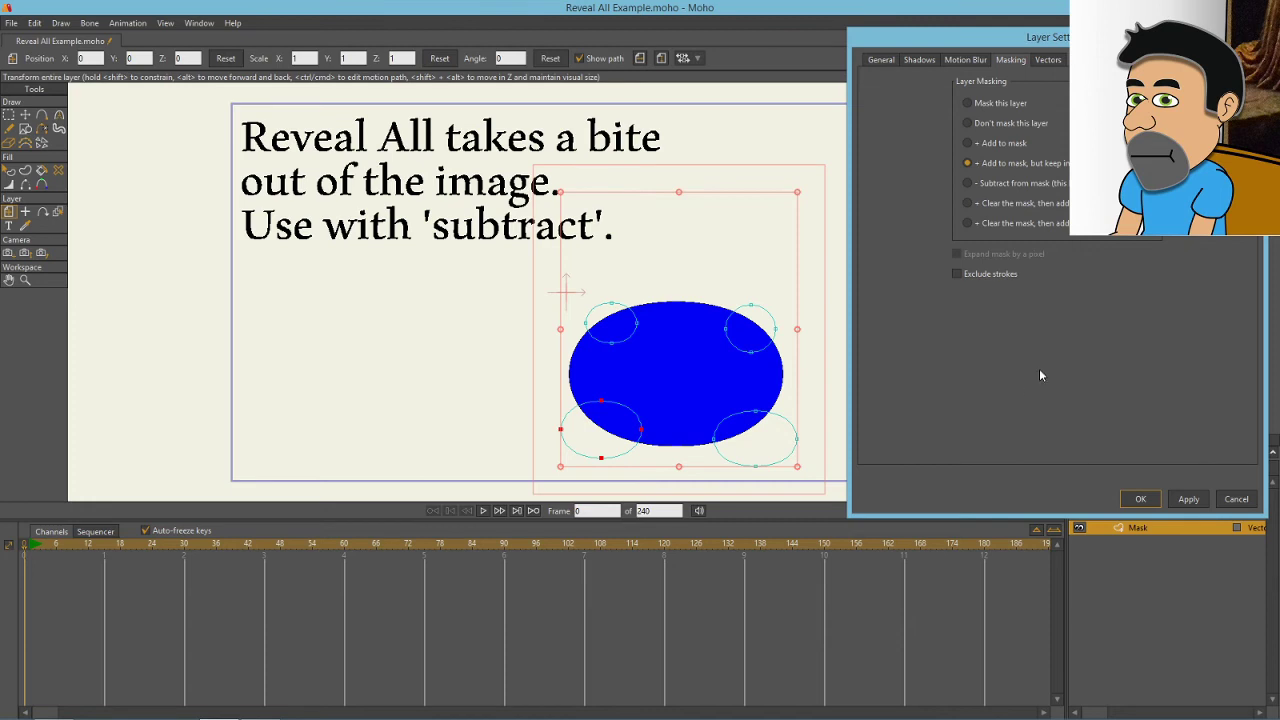
- Return the Mask layer to Subtract from mask, apply it, and close the settings
{"action": "left_click", "coordinate": [1031, 185]}
{"action": "left_click", "coordinate": [1188, 499]}
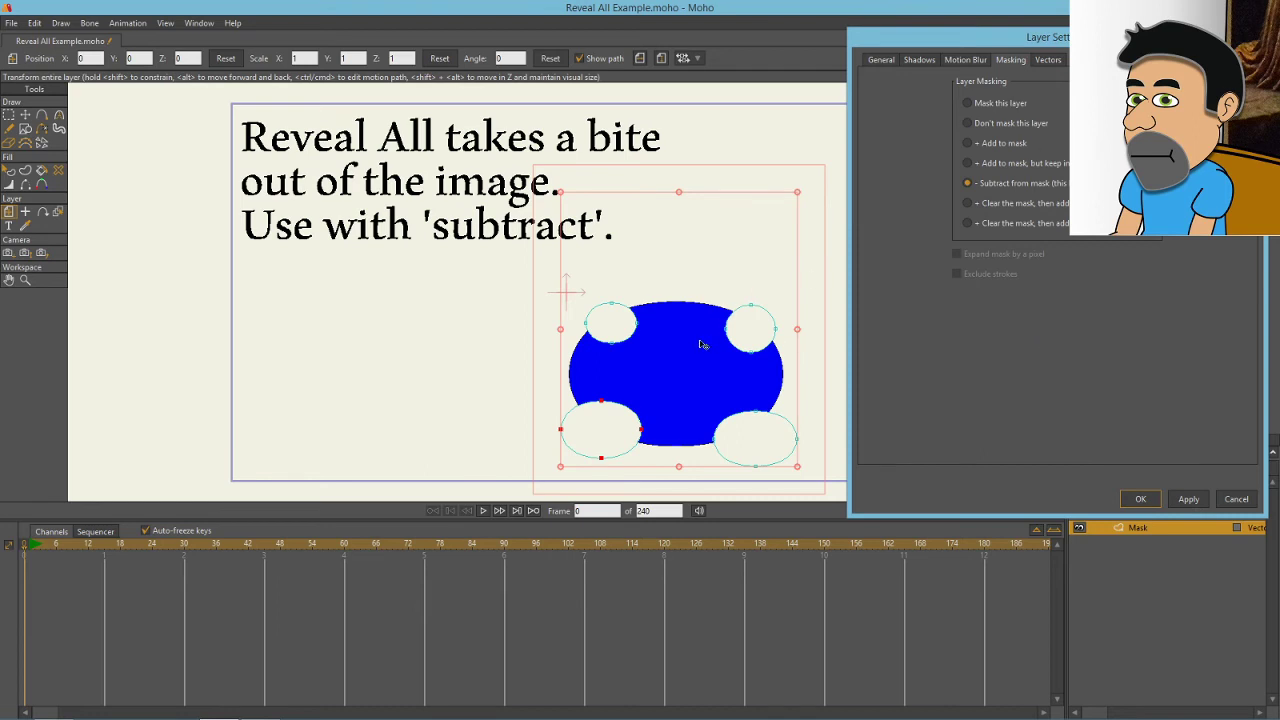
{"action": "key", "text": "Return"}
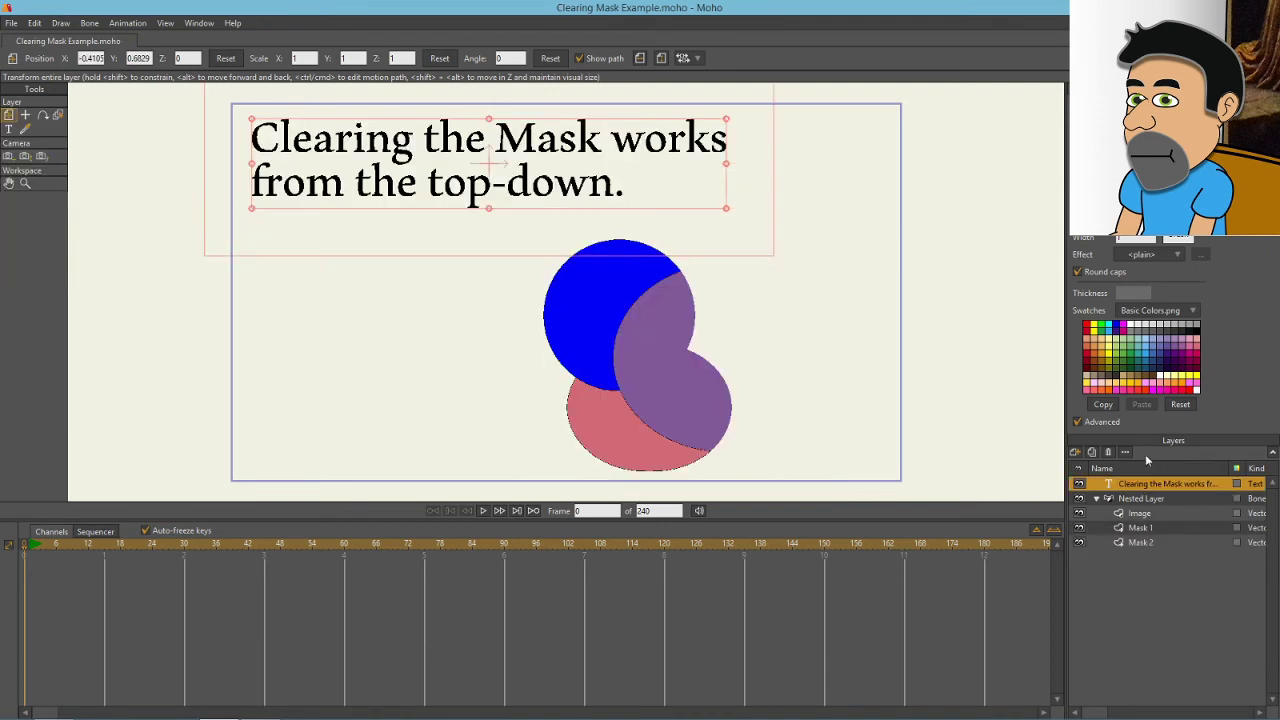
{"action": "double_click", "coordinate": [1141, 527]}
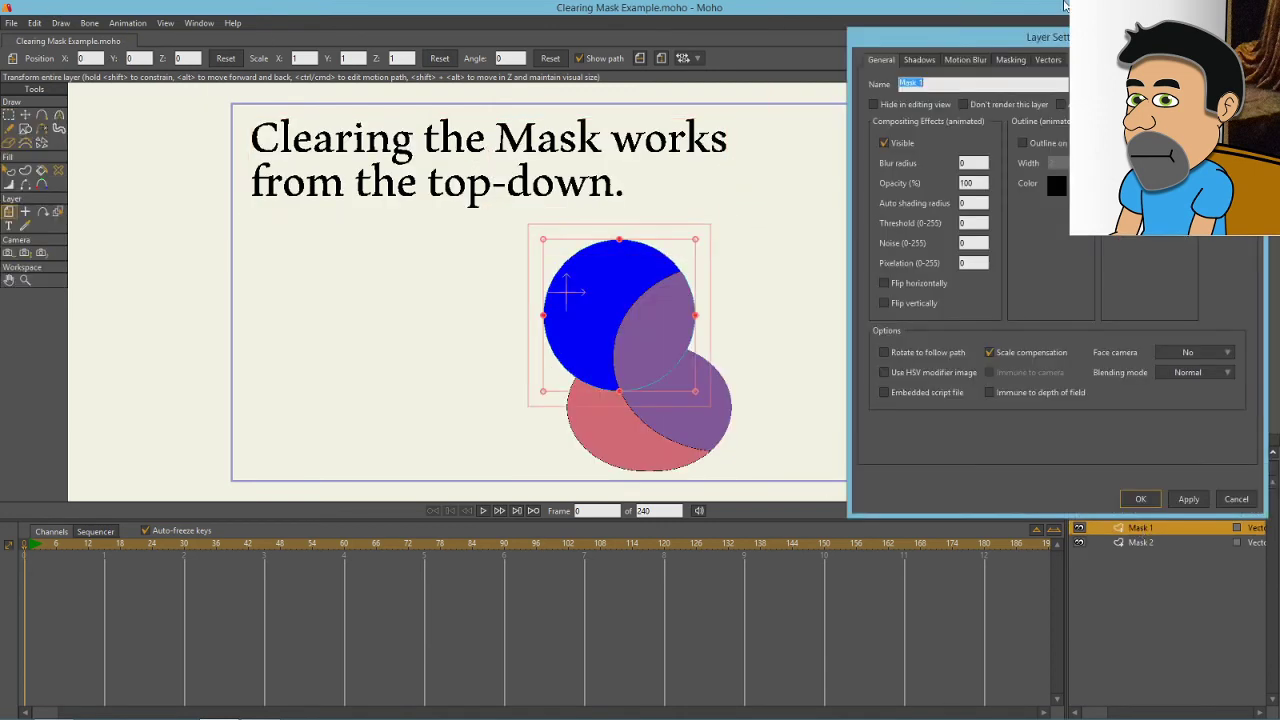
{"action": "left_click", "coordinate": [1010, 59]}
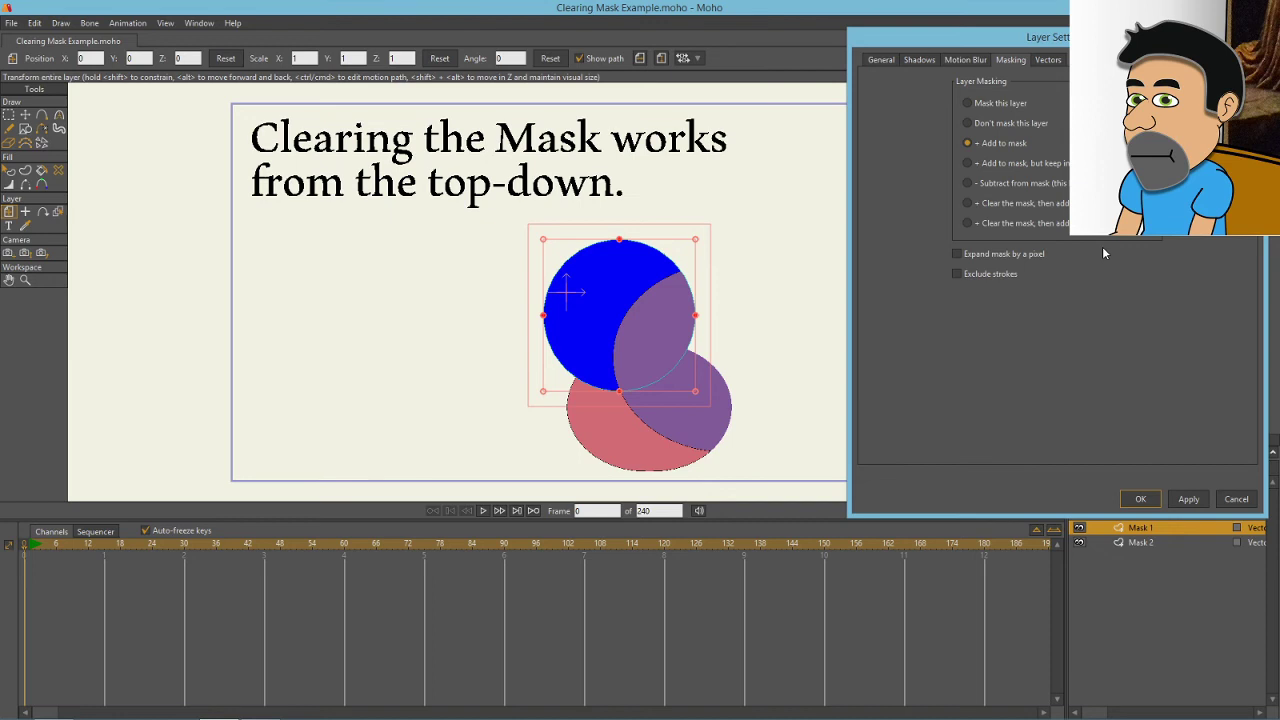
{"action": "left_click", "coordinate": [968, 203]}
{"action": "key", "text": "Return"}
{"action": "double_click", "coordinate": [1143, 497]}
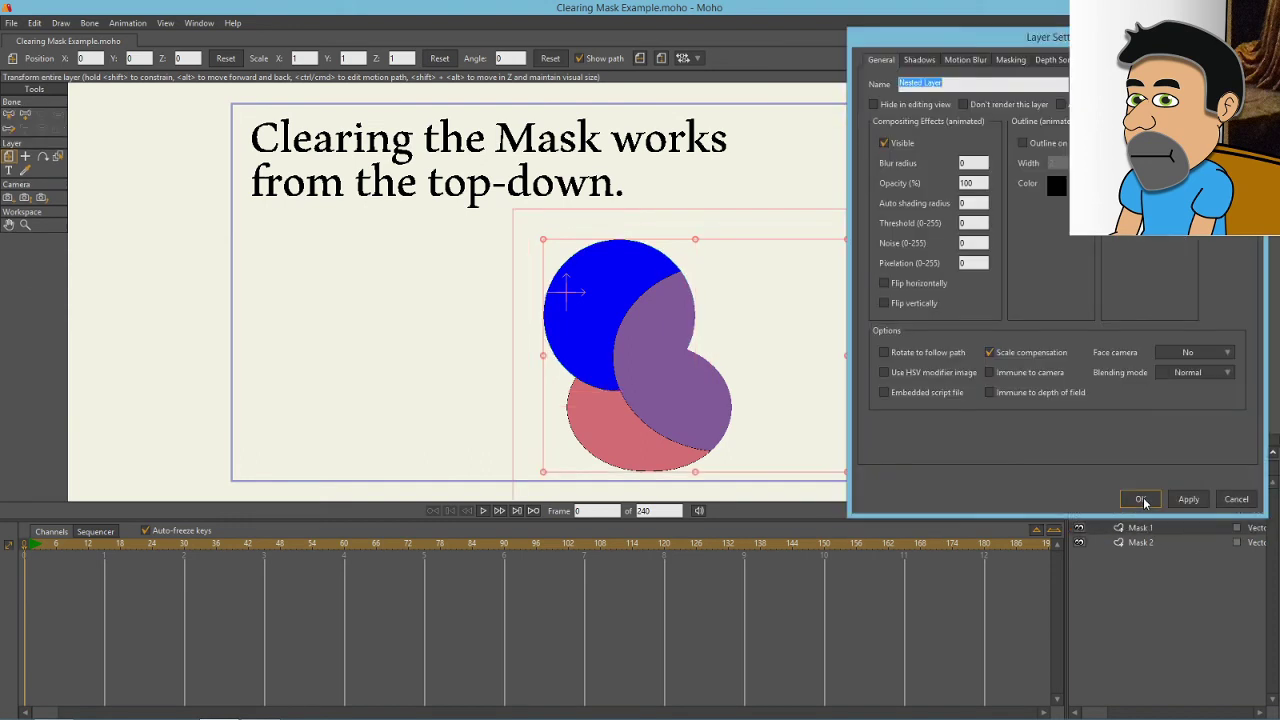
{"action": "left_click", "coordinate": [1014, 61]}
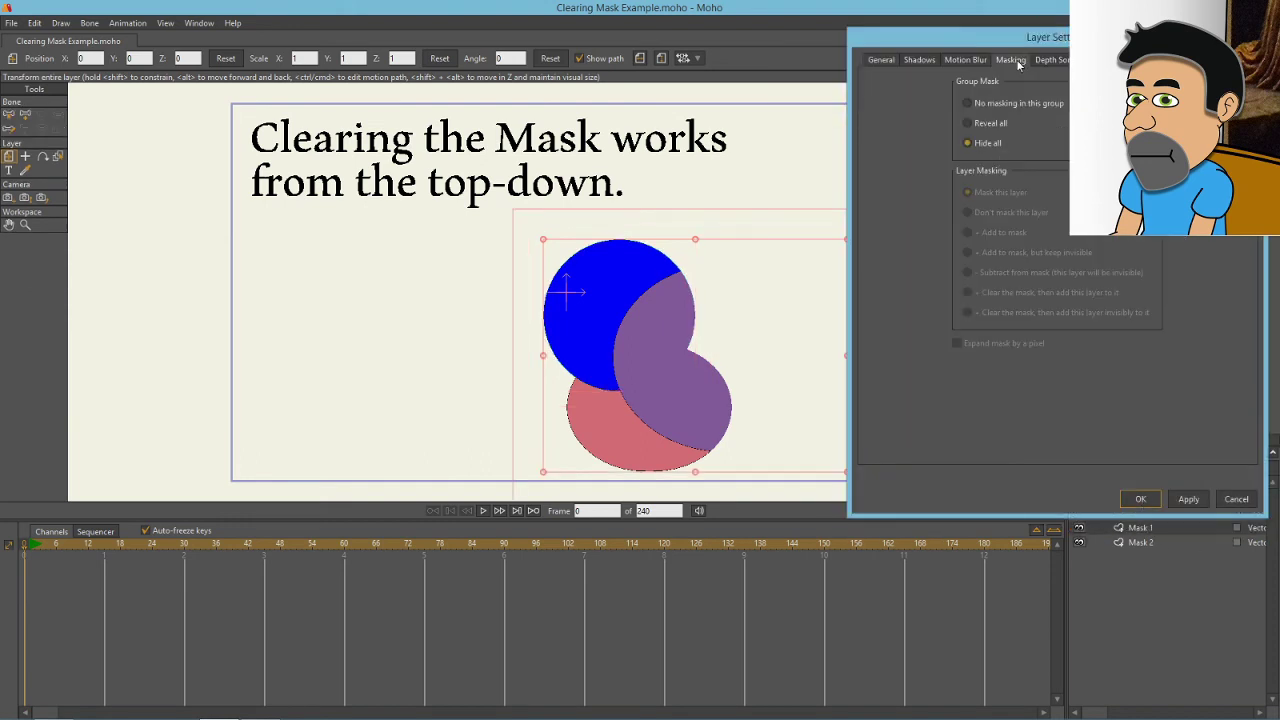
{"action": "left_click", "coordinate": [1141, 499]}
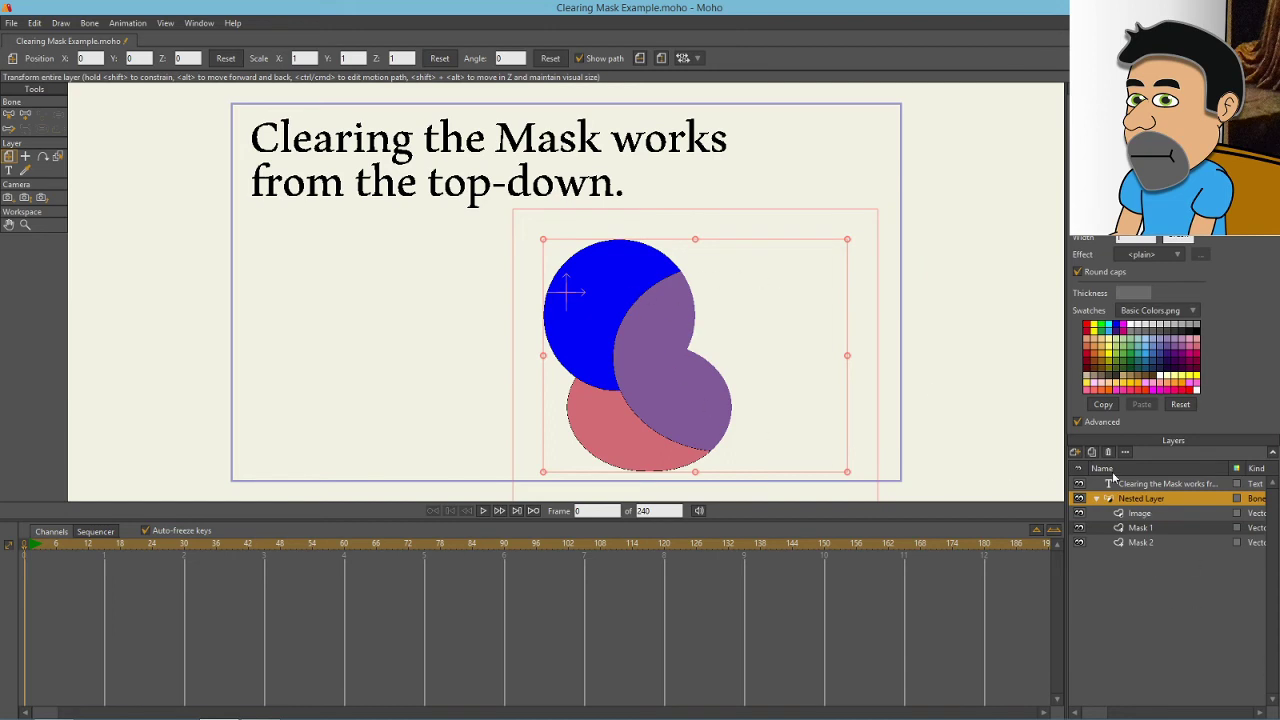
{"action": "left_click", "coordinate": [1142, 514]}
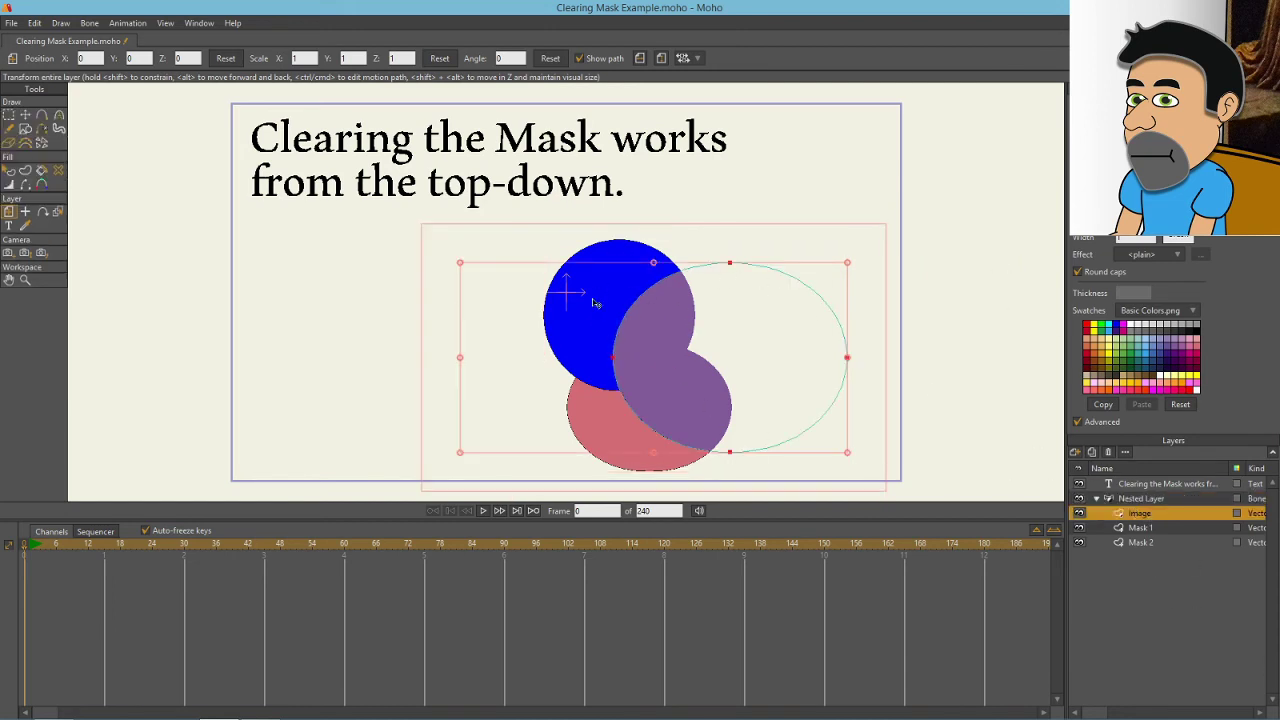
{"action": "double_click", "coordinate": [1152, 528]}
- Test Mask 1 with Clear the mask then add, then revert it to Add to mask
{"action": "left_click", "coordinate": [1012, 60]}
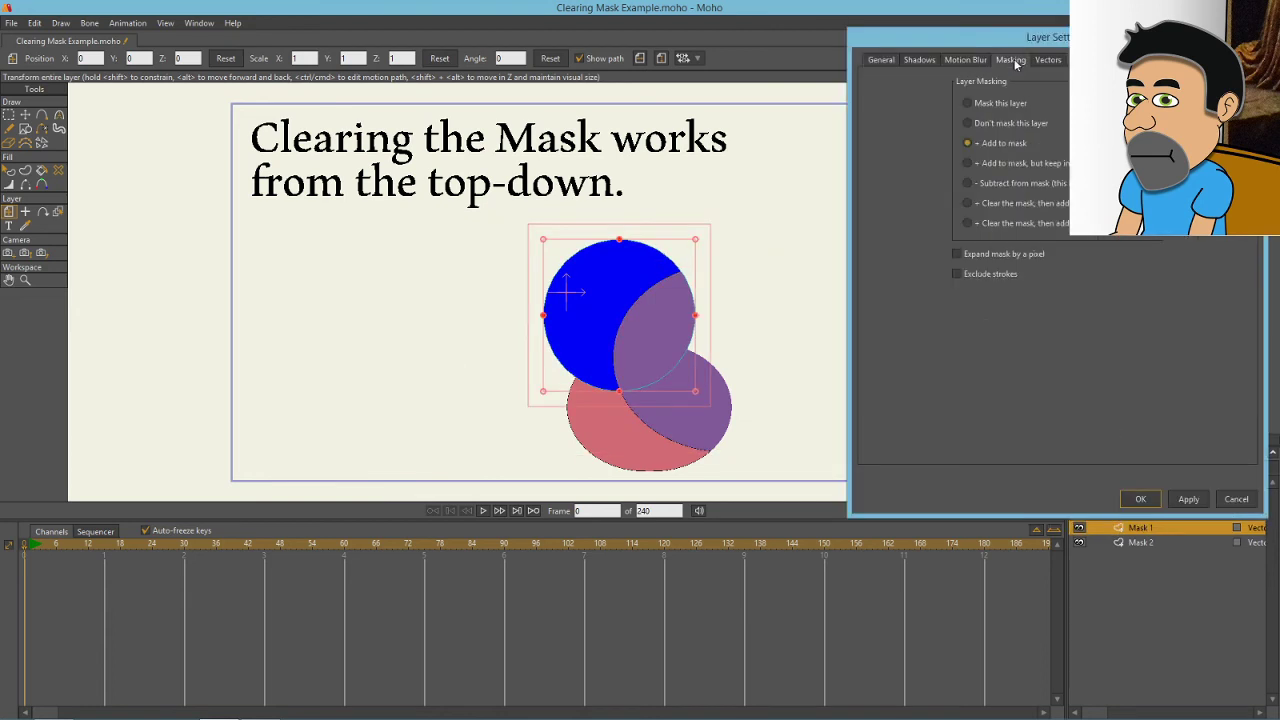
{"action": "left_click", "coordinate": [968, 204]}
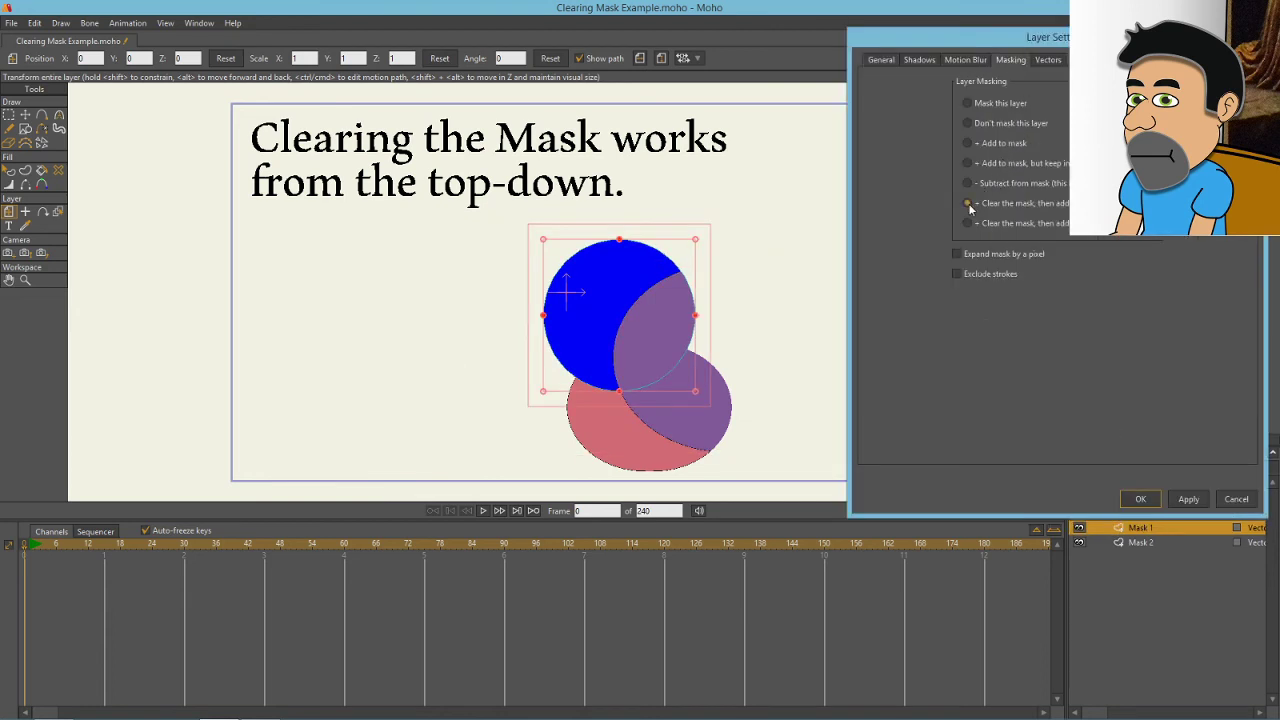
{"action": "left_click", "coordinate": [1184, 501]}
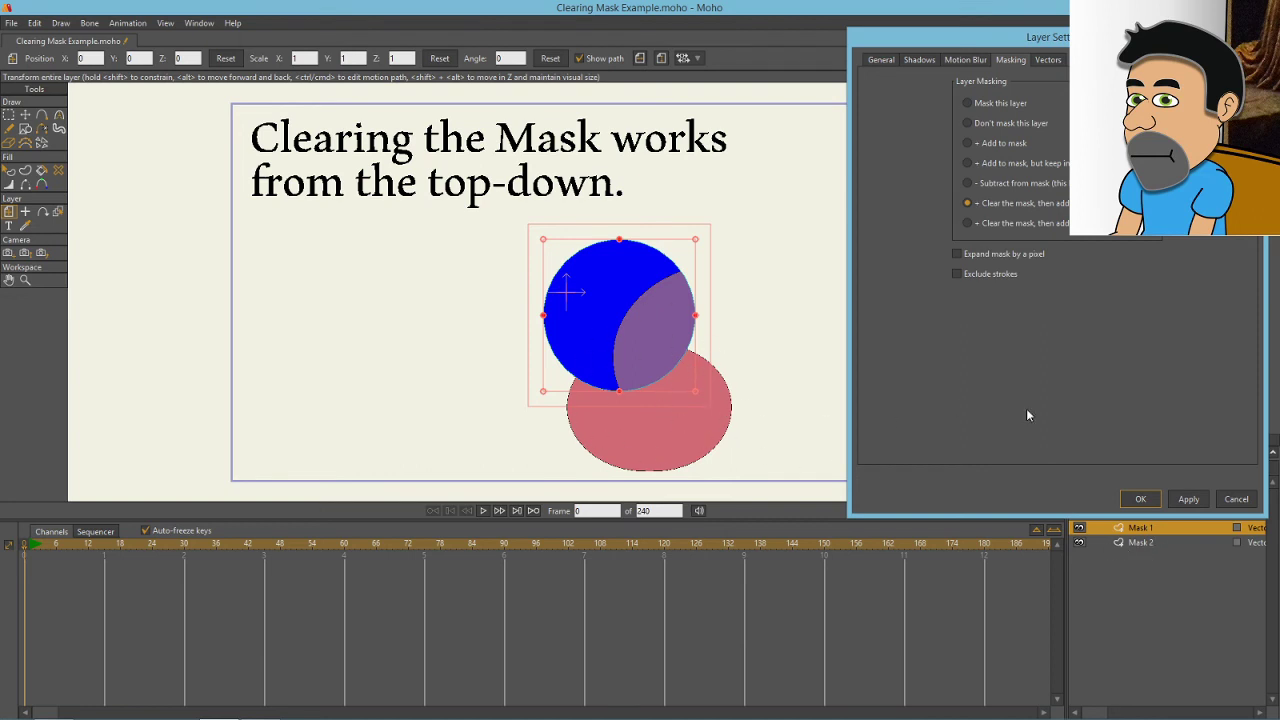
{"action": "left_click", "coordinate": [967, 143]}
{"action": "left_click", "coordinate": [1186, 503]}
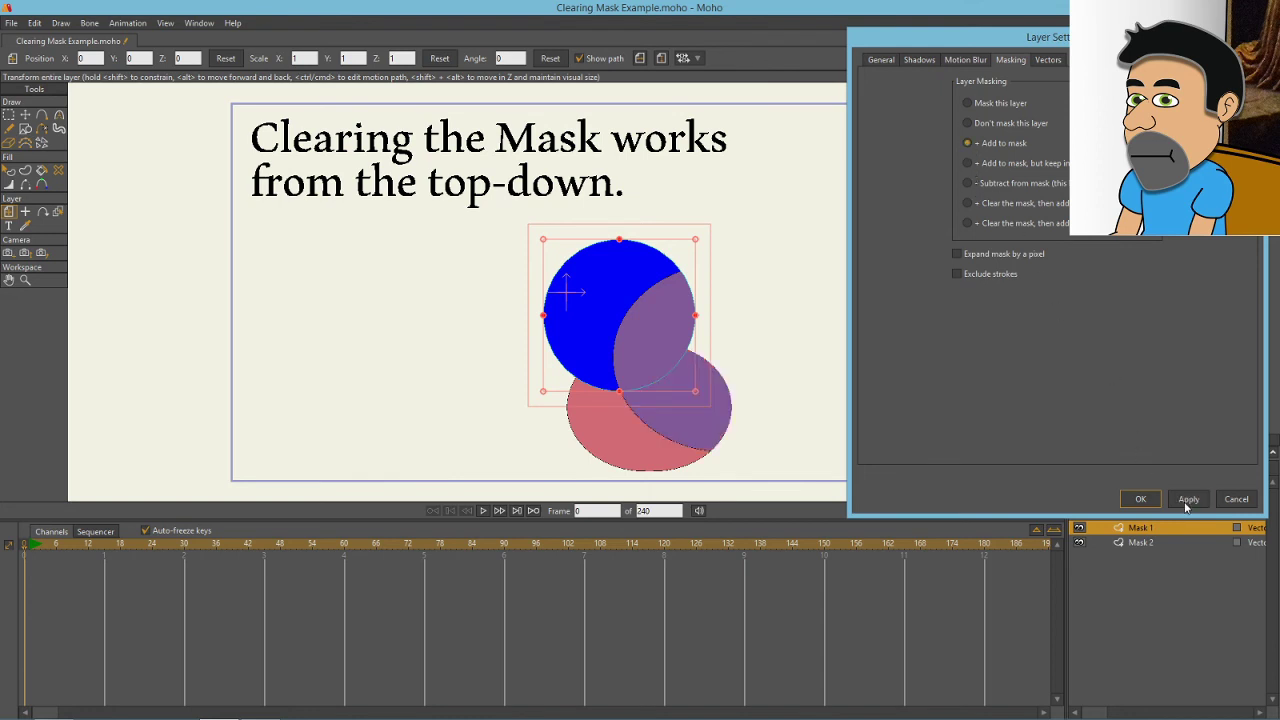
- Set Mask 2 to Clear the mask then add and apply it
{"action": "left_click", "coordinate": [1146, 542]}
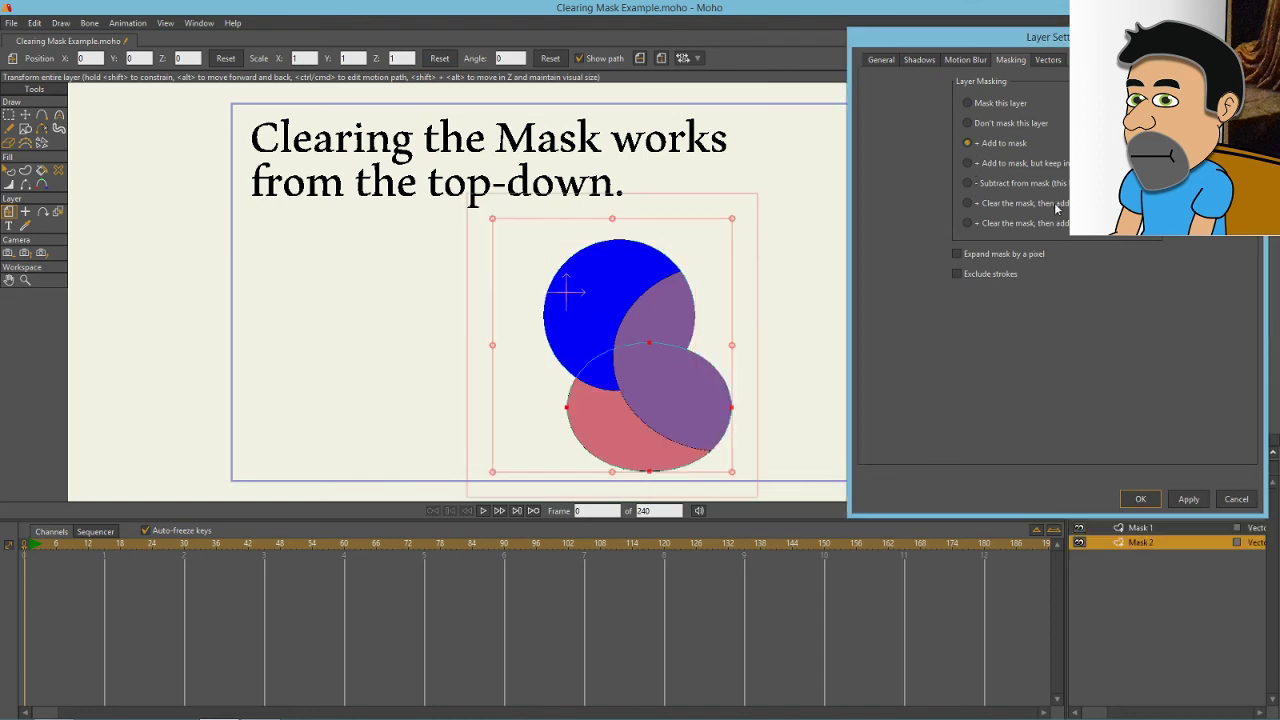
{"action": "left_click", "coordinate": [968, 203]}
{"action": "left_click", "coordinate": [1188, 506]}
- Try Mask 1 as Clear the mask then add this layer invisibly, then switch it back to Add to mask
{"action": "left_click", "coordinate": [1145, 527]}
{"action": "left_click", "coordinate": [968, 224]}
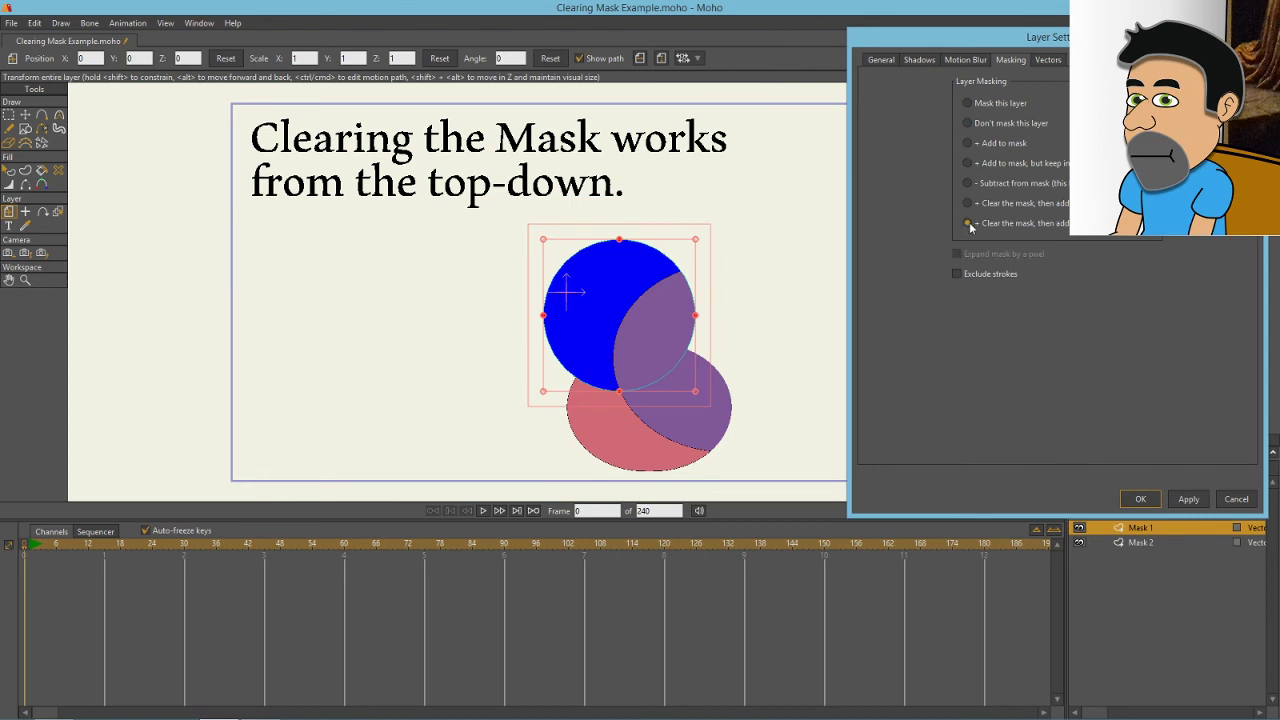
{"action": "left_click", "coordinate": [1187, 500]}
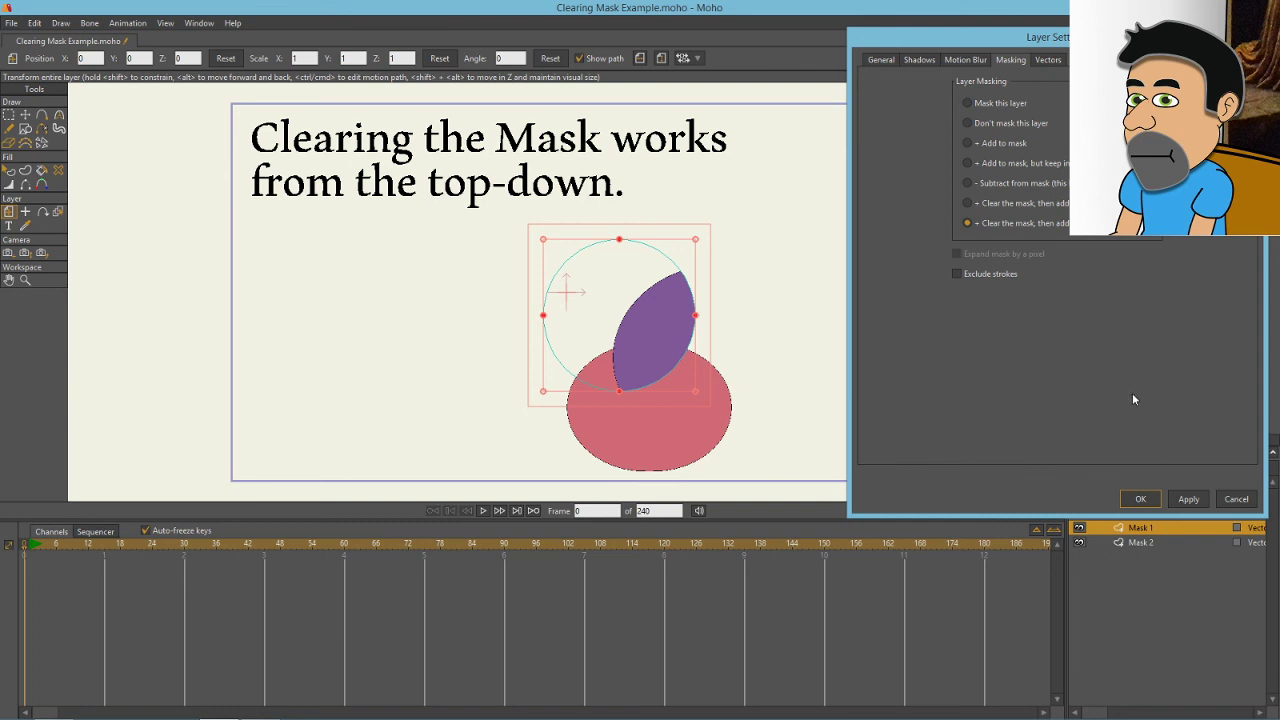
{"action": "left_click", "coordinate": [966, 162]}
{"action": "key", "text": "Return"}
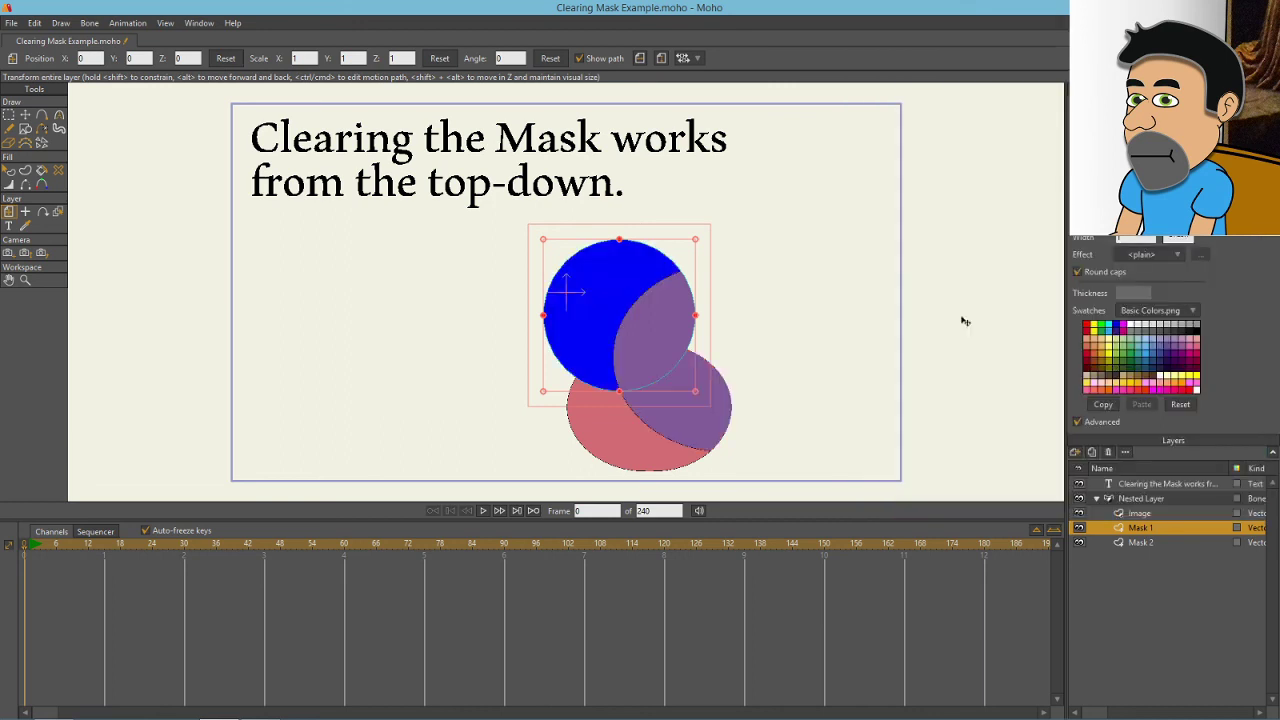